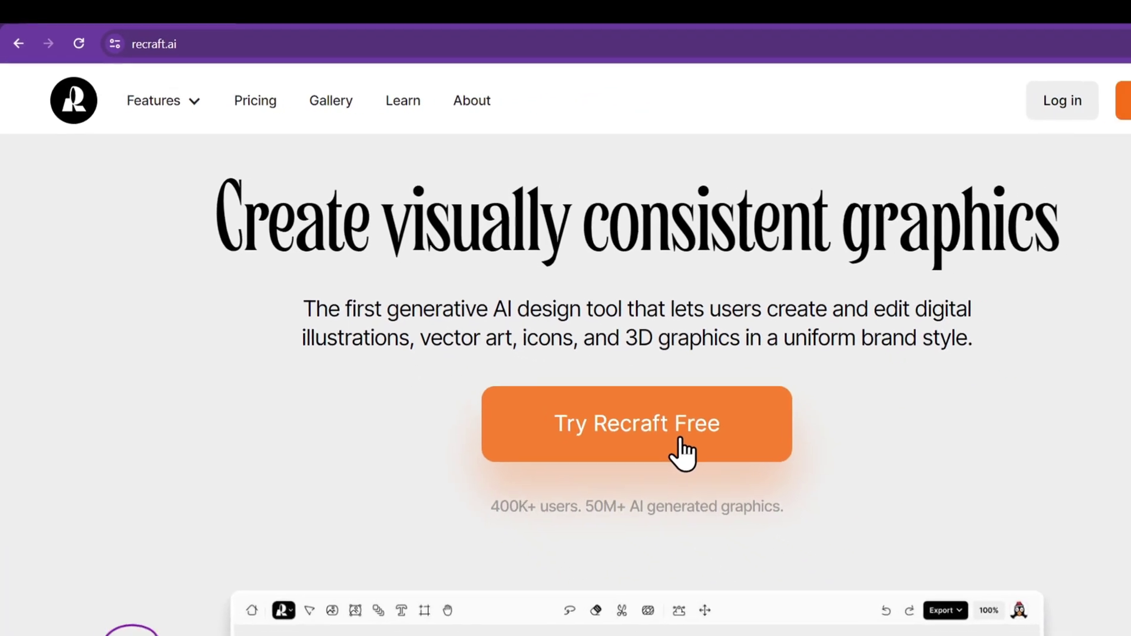
Start a free Recraft project with a new raster image in the 3D render style
{"action": "left_click", "coordinate": [743, 472]}
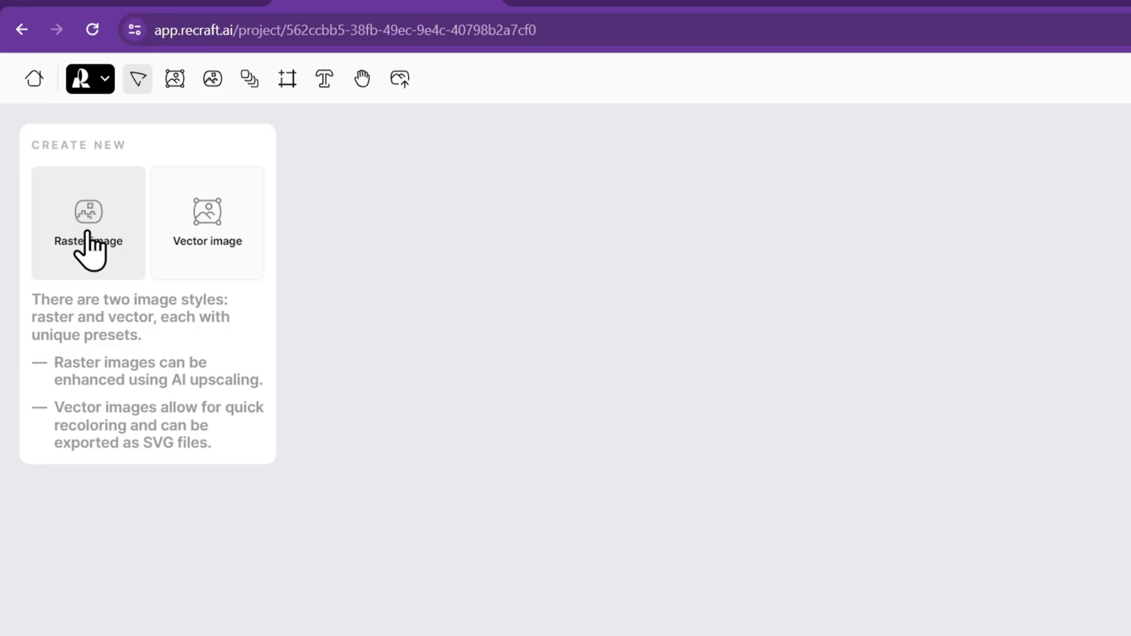
{"action": "left_click", "coordinate": [87, 229]}
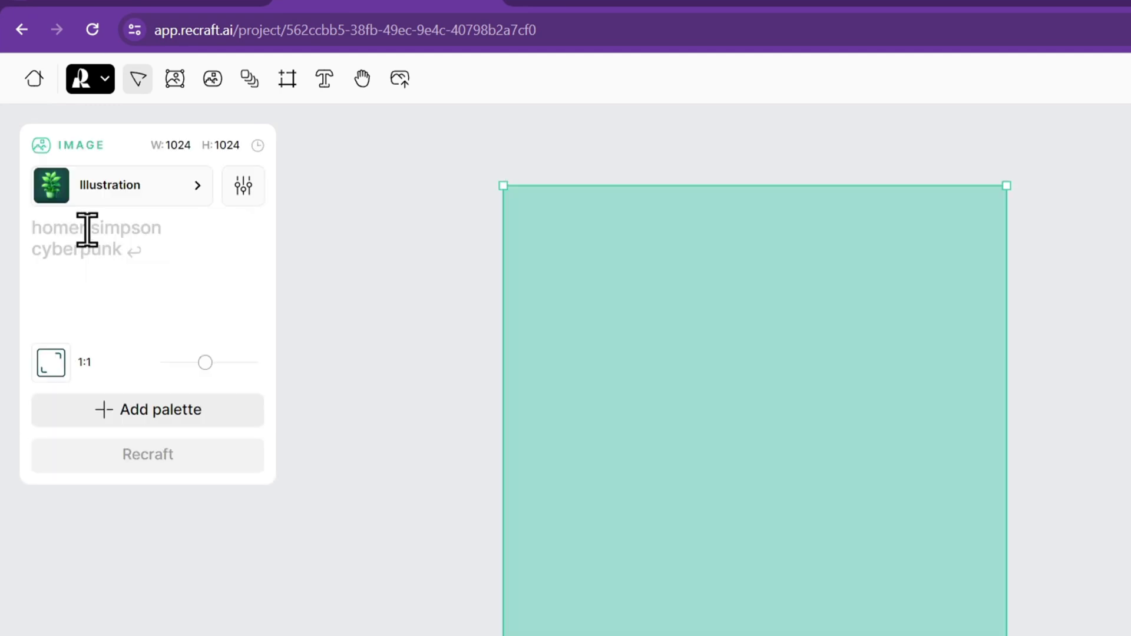
{"action": "left_click", "coordinate": [150, 198]}
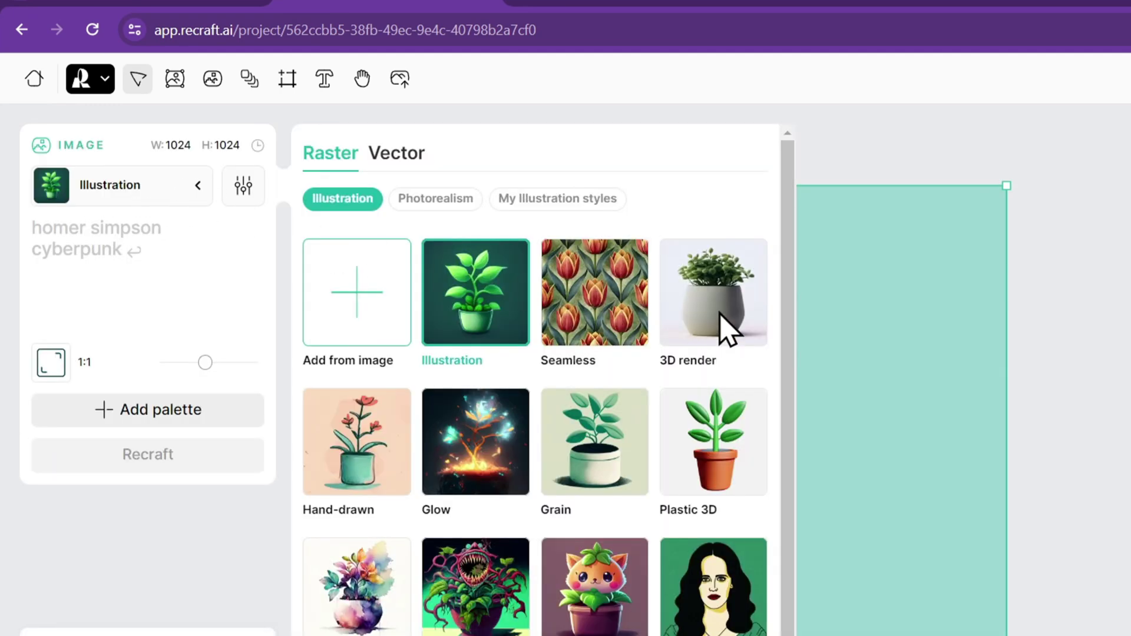
{"action": "left_click", "coordinate": [728, 330]}
Generate a 3:4 'Full body pose of an ancient greek warrior' image and show the second variant
{"action": "left_click", "coordinate": [113, 241]}
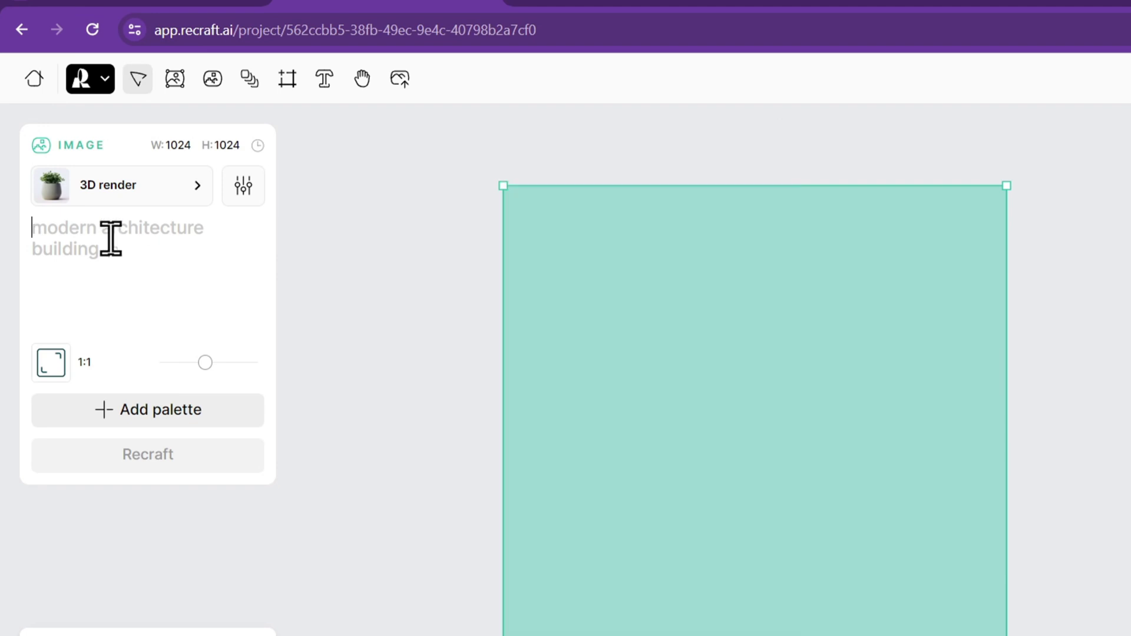
{"action": "type", "text": "Full body pose of an ancient greek warrior"}
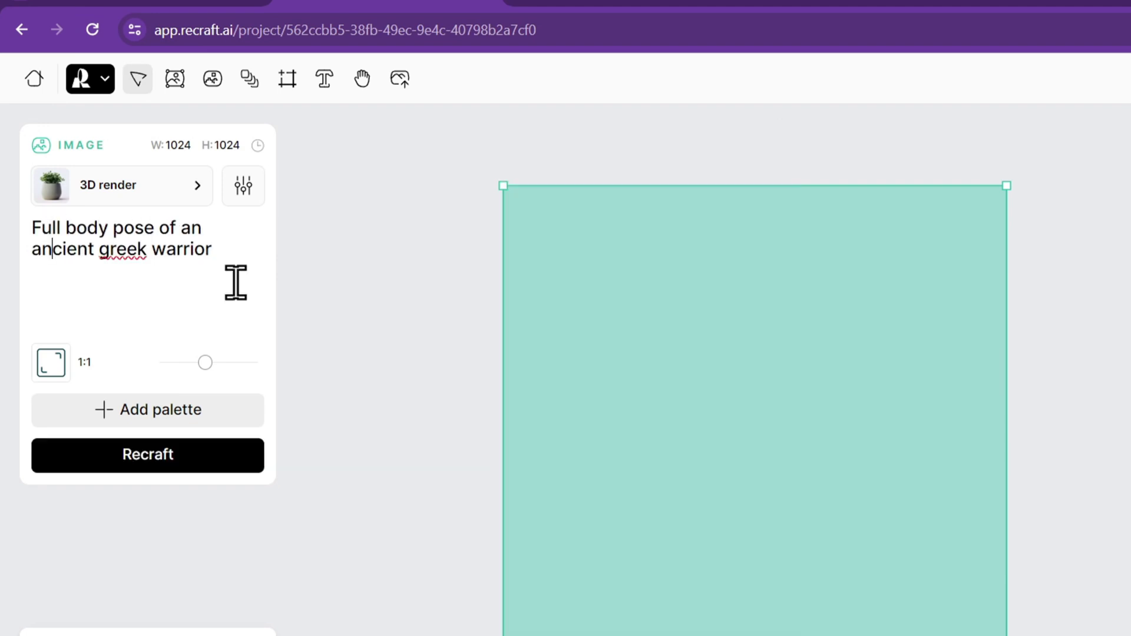
{"action": "left_click_drag", "start_coordinate": [205, 367], "coordinate": [218, 367]}
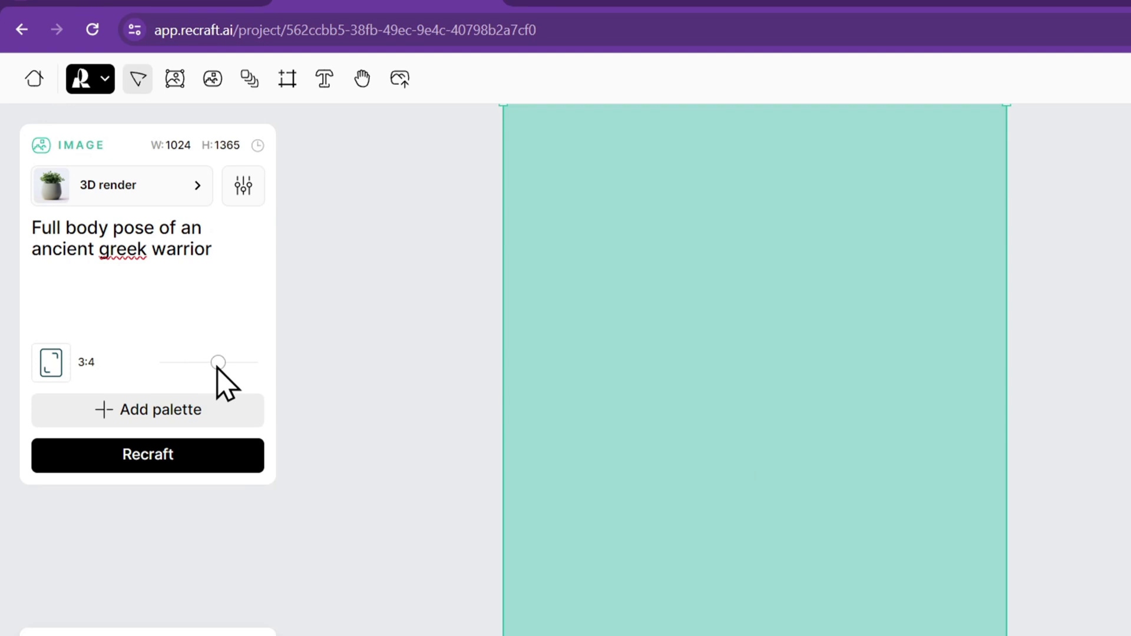
{"action": "left_click", "coordinate": [147, 457]}
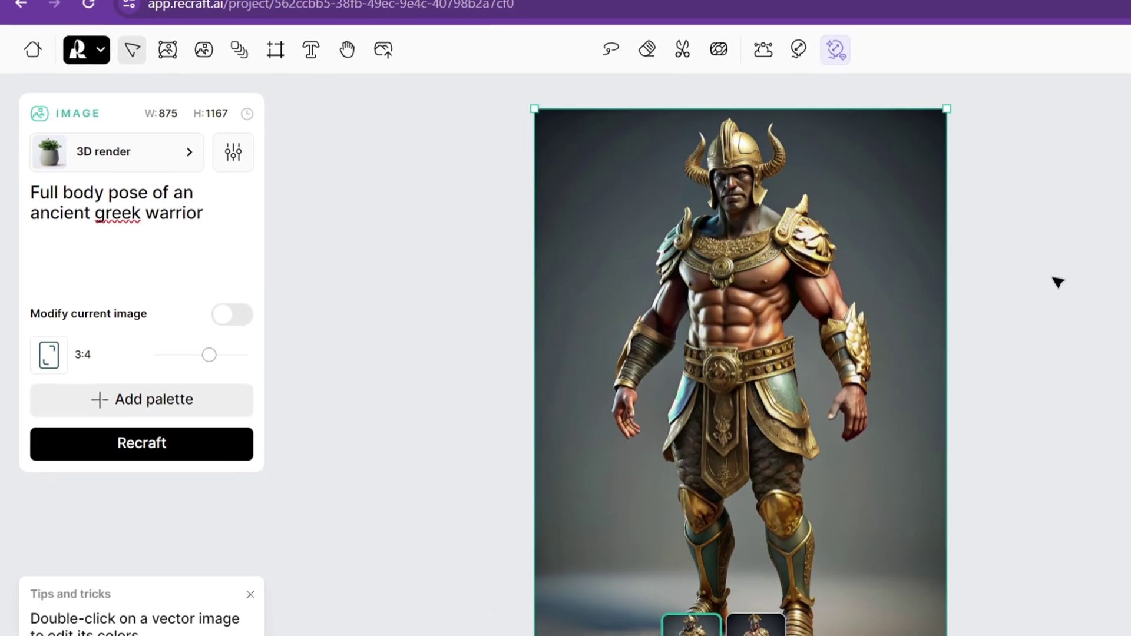
{"action": "left_click", "coordinate": [723, 615]}
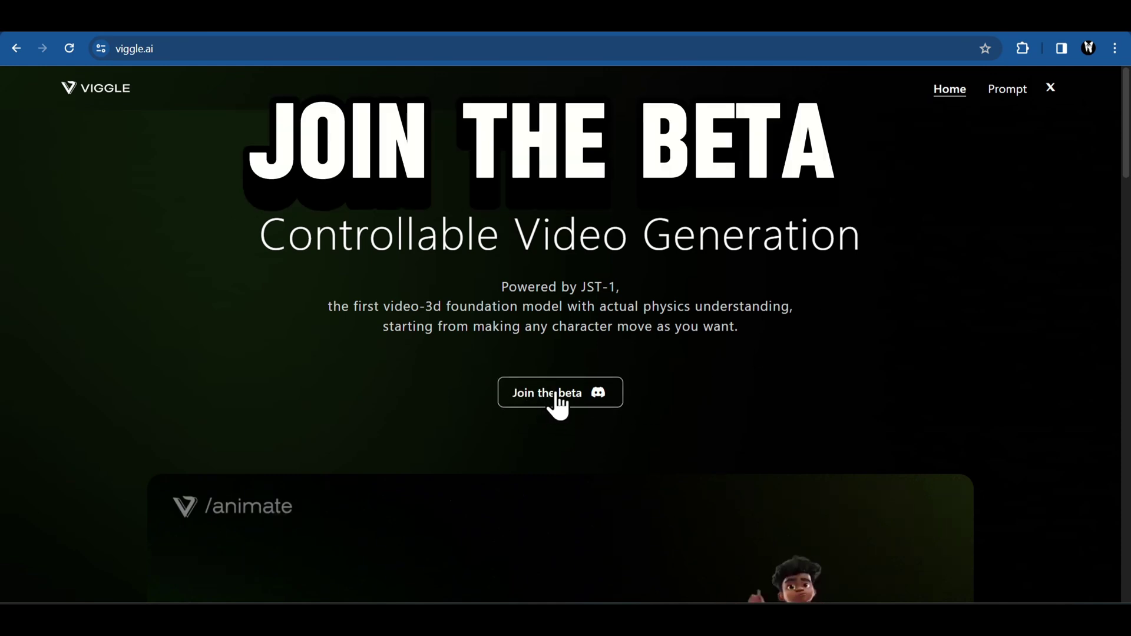
Accept the Viggle beta invite, complete the onboarding questions, and open the getting-started channel
{"action": "left_click", "coordinate": [551, 396]}
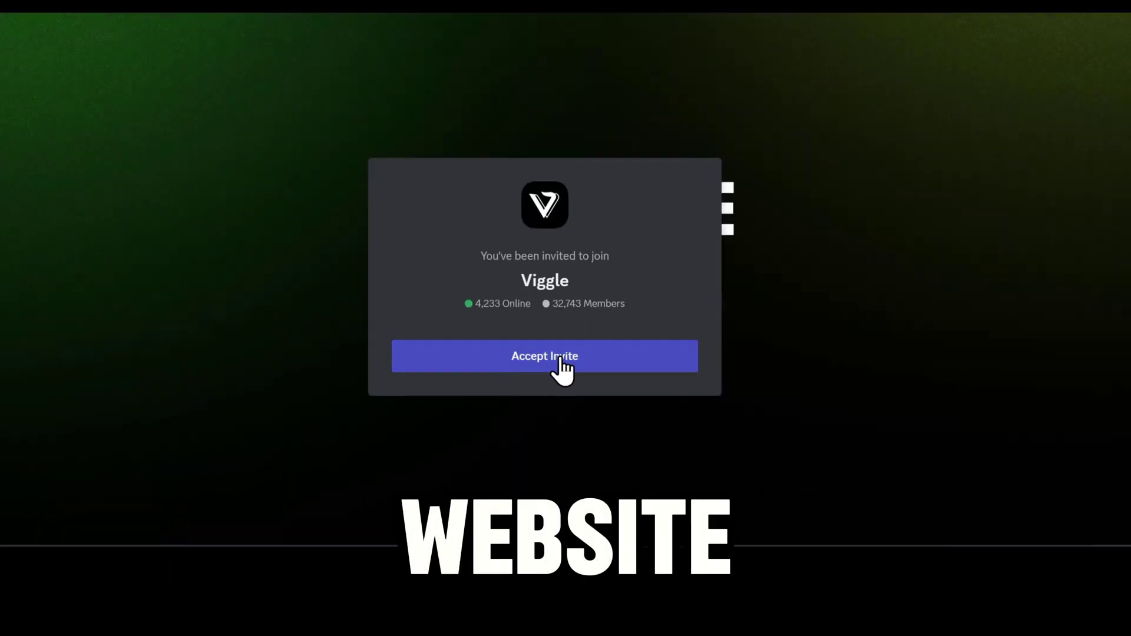
{"action": "left_click", "coordinate": [541, 353]}
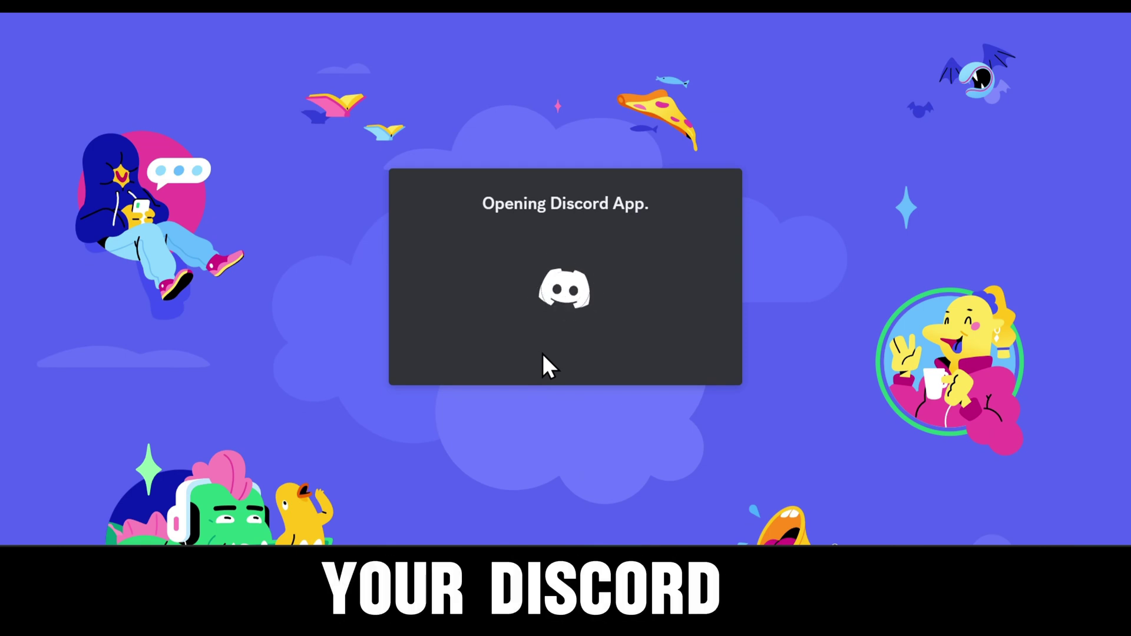
{"action": "left_click", "coordinate": [849, 487]}
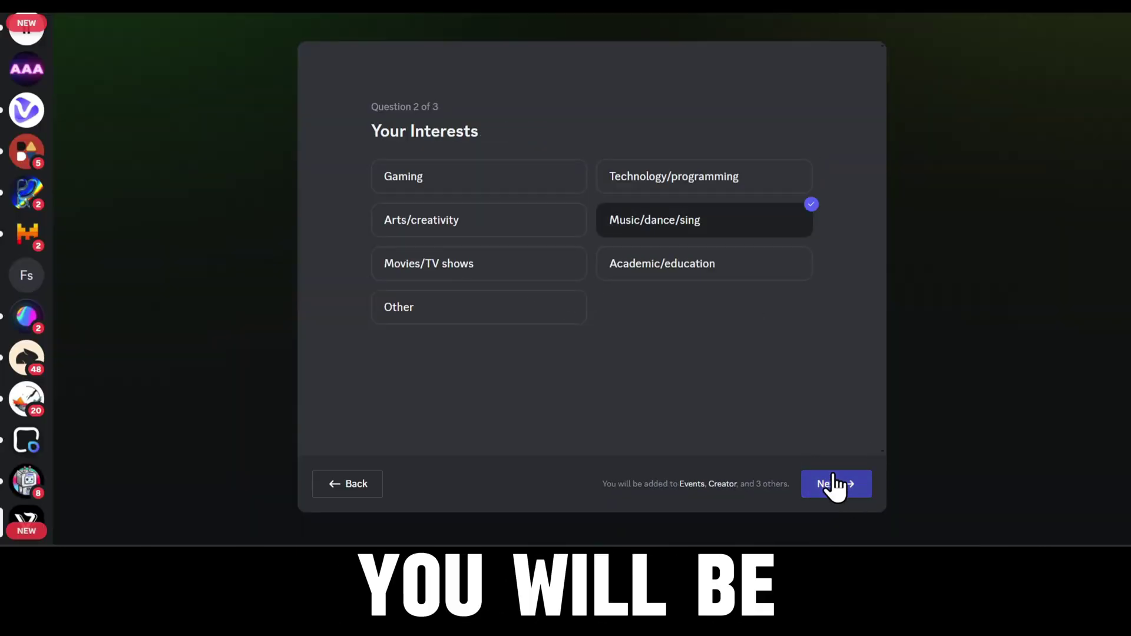
{"action": "left_click", "coordinate": [832, 484]}
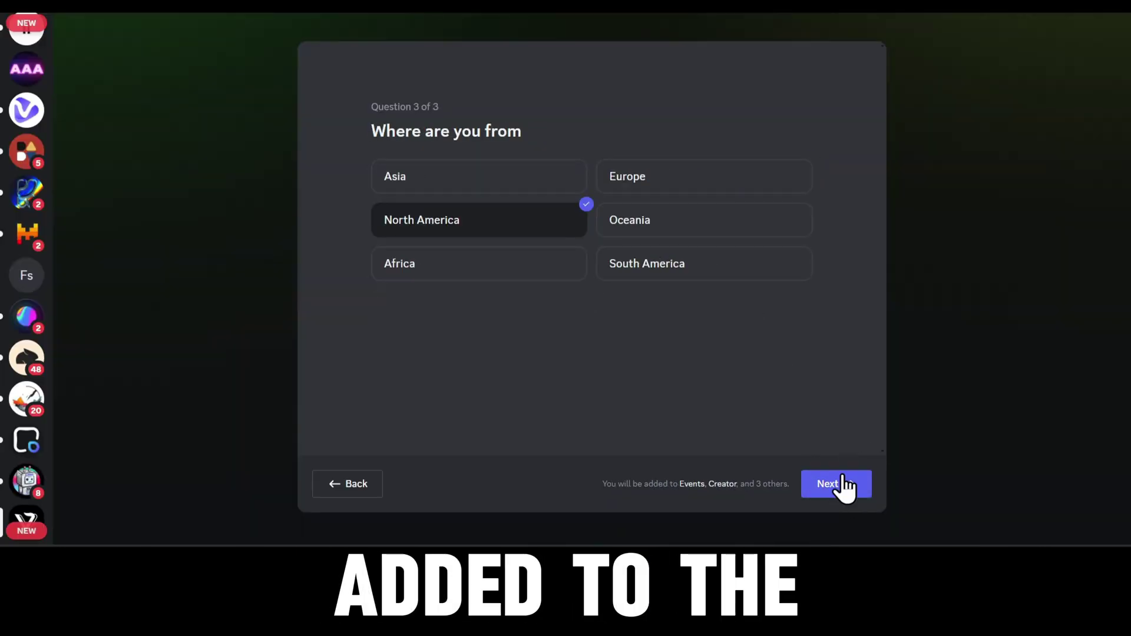
{"action": "left_click", "coordinate": [835, 484]}
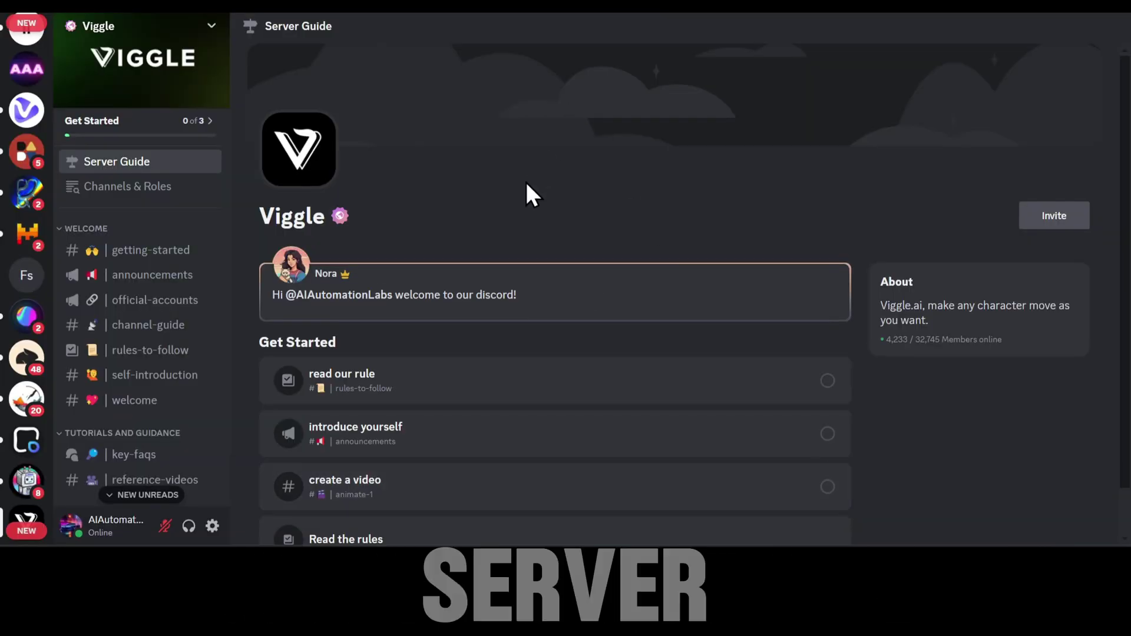
{"action": "left_click", "coordinate": [151, 250]}
Open the animate-7 channel under CREATOR and begin a slash command with '/'
{"action": "scroll", "coordinate": [154, 338], "scroll_direction": "down", "scroll_amount": 5}
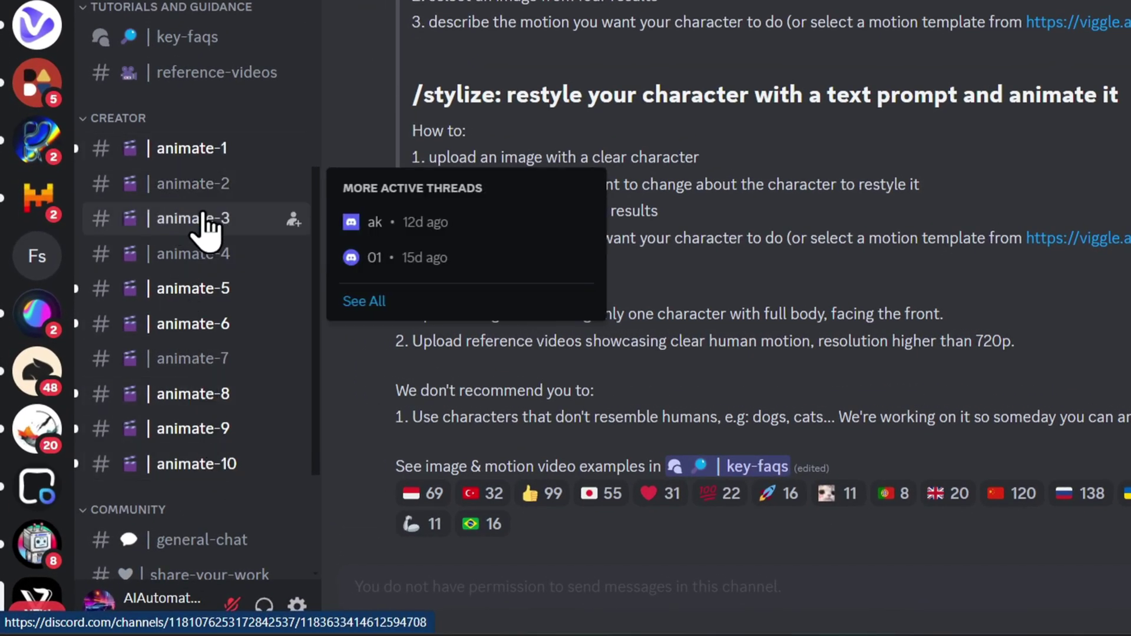
{"action": "left_click", "coordinate": [200, 371]}
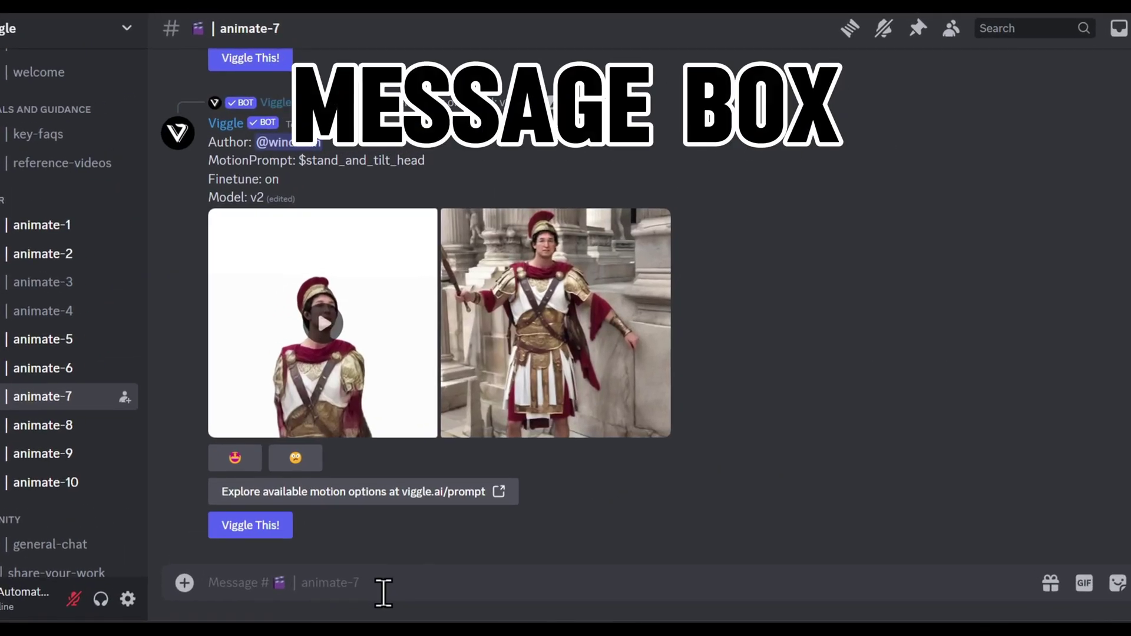
{"action": "type", "text": "/"}
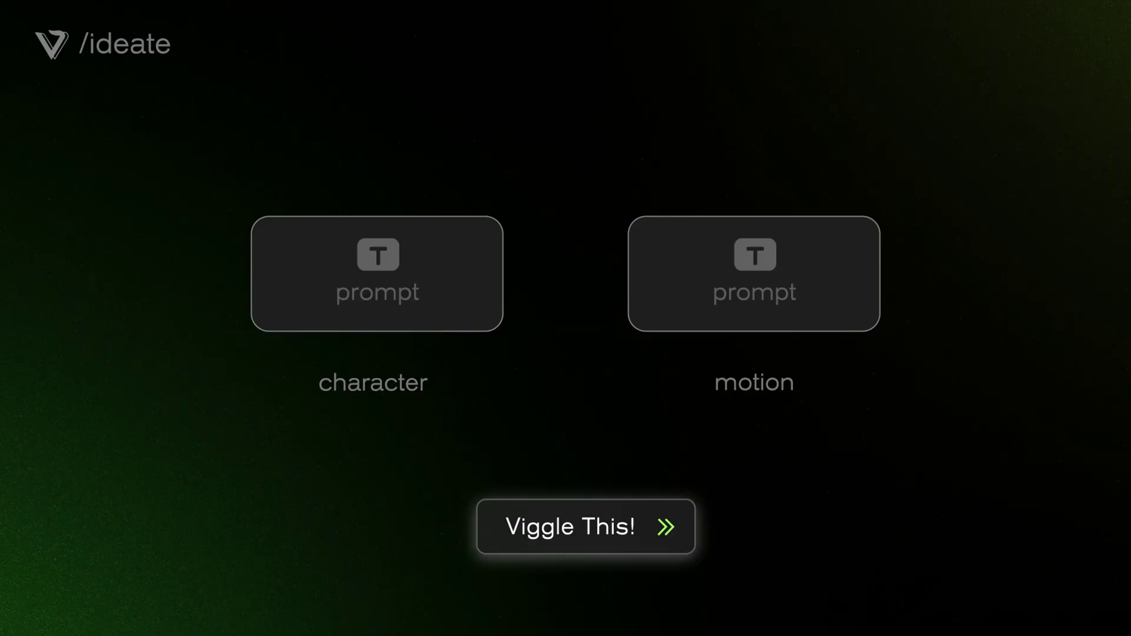
Fill the /ideate character and motion descriptions, then trim the last characters of the description
{"action": "left_click", "coordinate": [404, 303]}
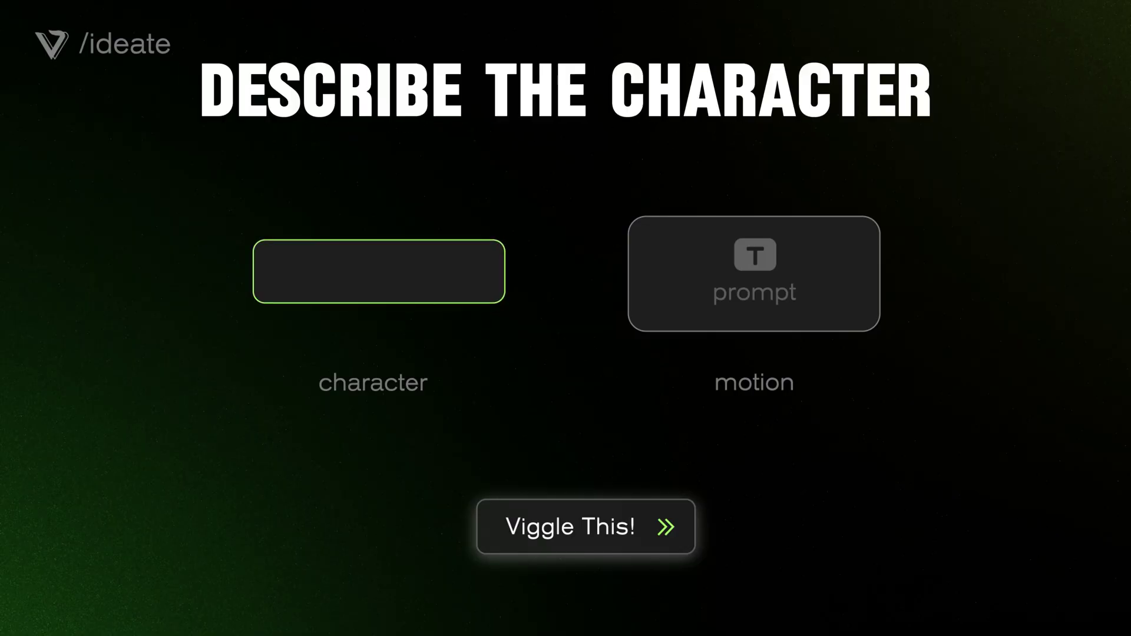
{"action": "type", "text": "young man wears a black T- shirt"}
{"action": "left_click", "coordinate": [806, 288]}
{"action": "type", "text": "dance happily, cross legs and swing arms in waves"}
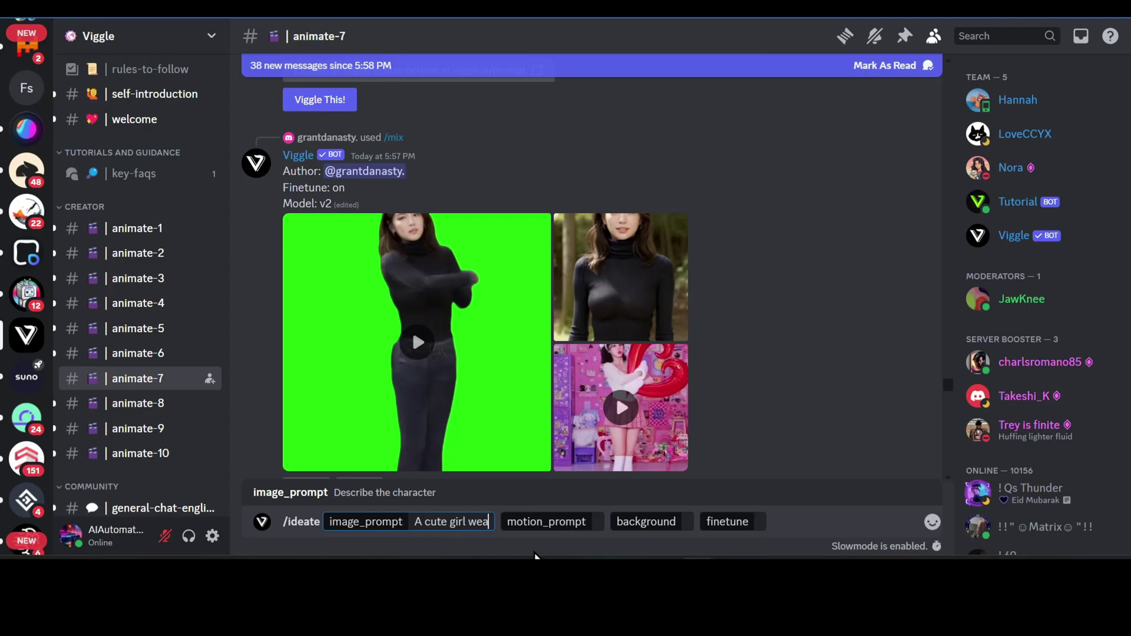
{"action": "key", "text": "BackSpace"}
{"action": "key", "text": "BackSpace"}
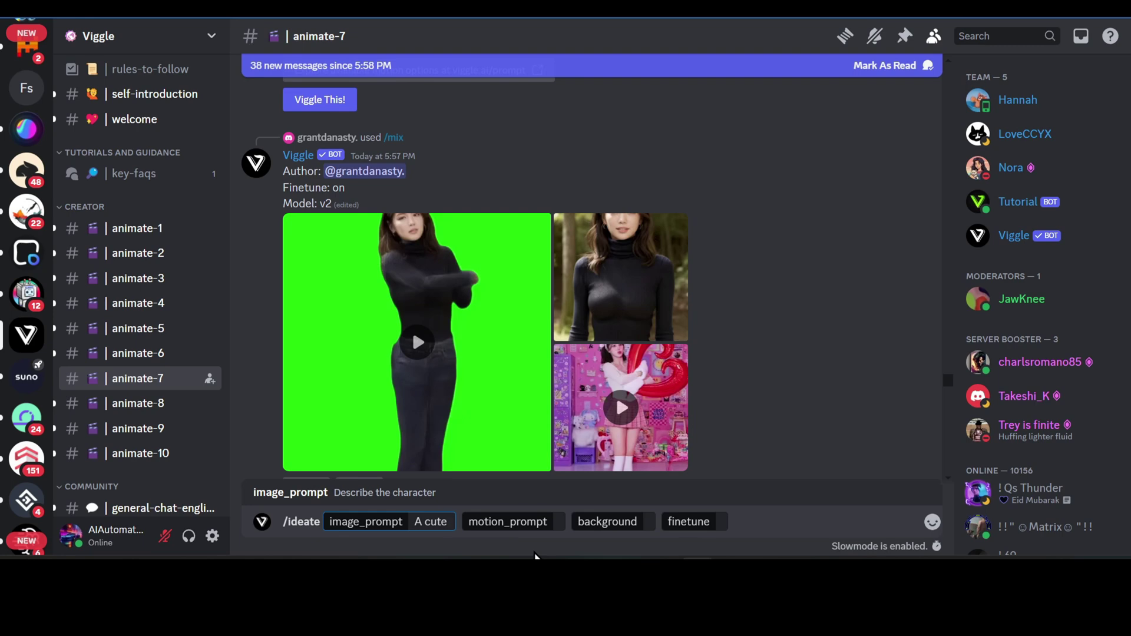
Complete the image_prompt as 'A cute japanese girl' and move to the motion prompt field
{"action": "type", "text": "apanese girl"}
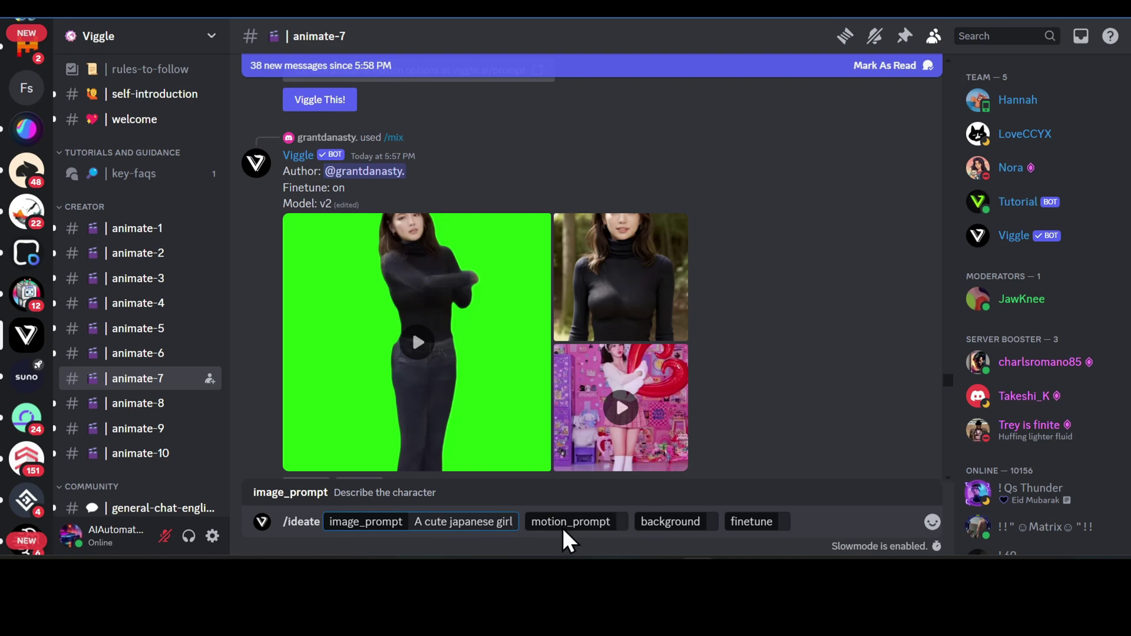
{"action": "left_click", "coordinate": [623, 523]}
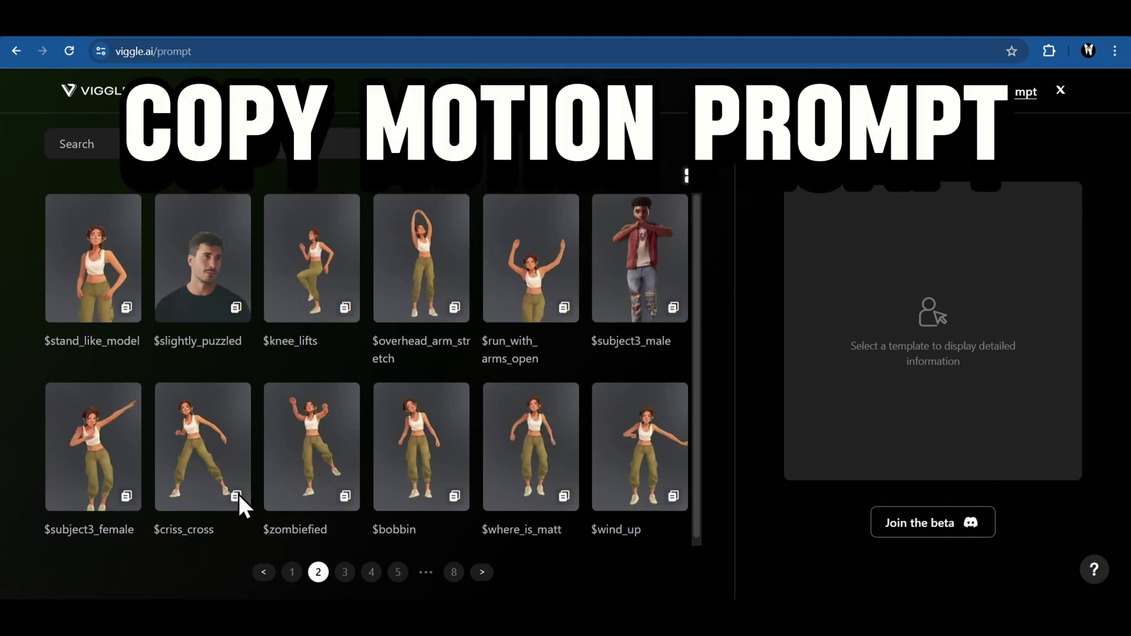
Set motion_prompt to $criss_cross from viggle.ai/prompt, background to Green, and finetune On
{"action": "left_click", "coordinate": [237, 496]}
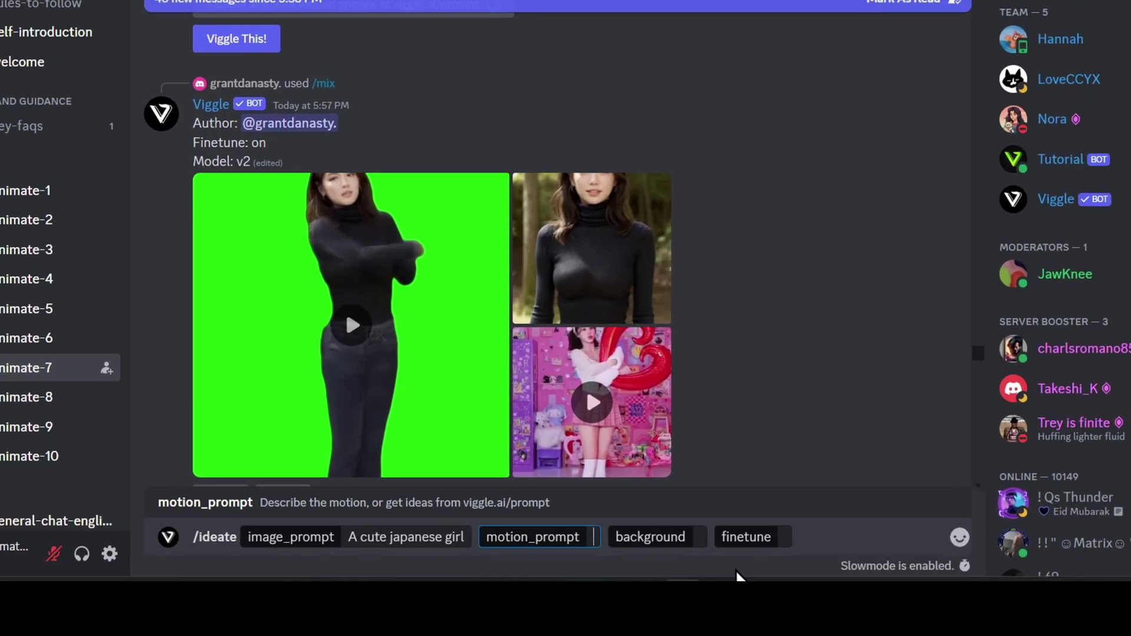
{"action": "key", "text": "ctrl+v"}
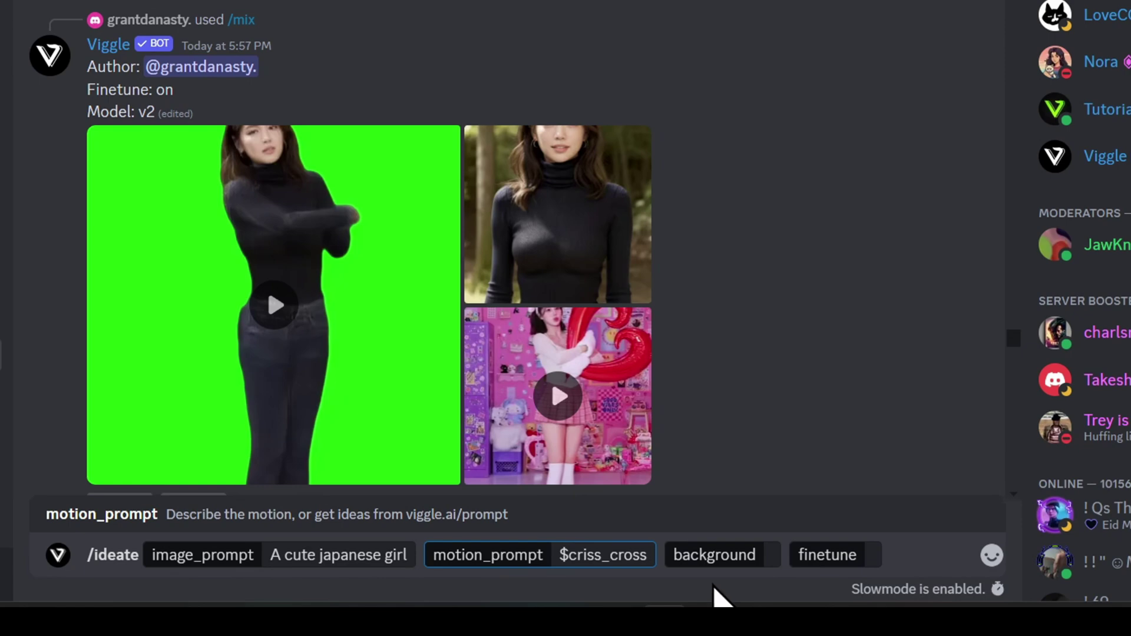
{"action": "left_click", "coordinate": [768, 553]}
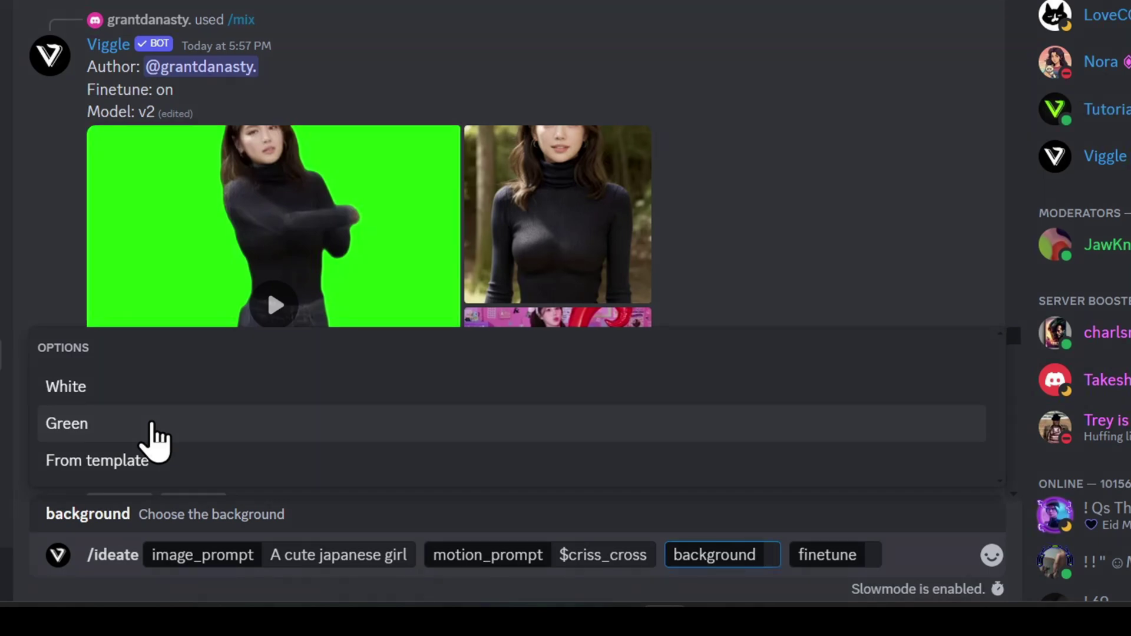
{"action": "left_click", "coordinate": [154, 425]}
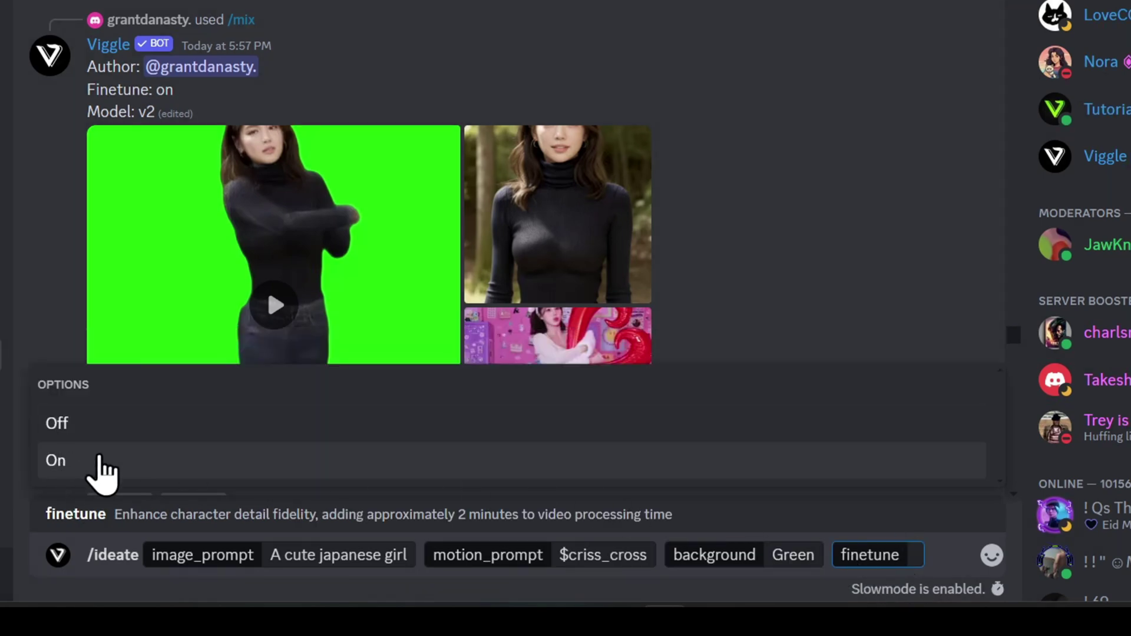
{"action": "left_click", "coordinate": [102, 465]}
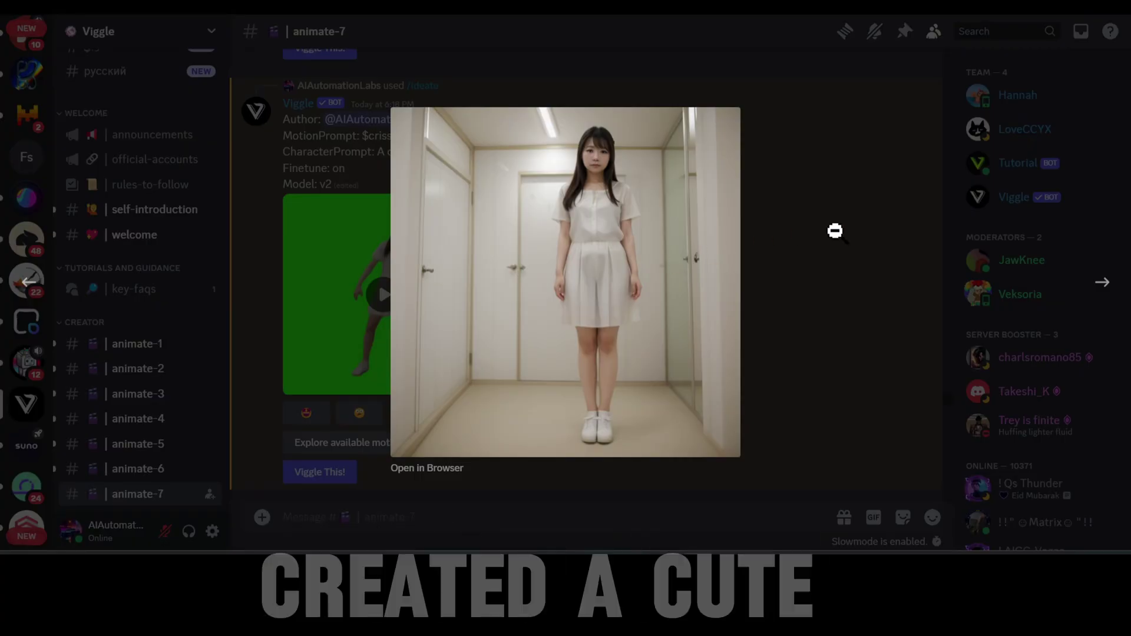
Close the image preview and open the generated green-screen dance video
{"action": "left_click", "coordinate": [834, 230]}
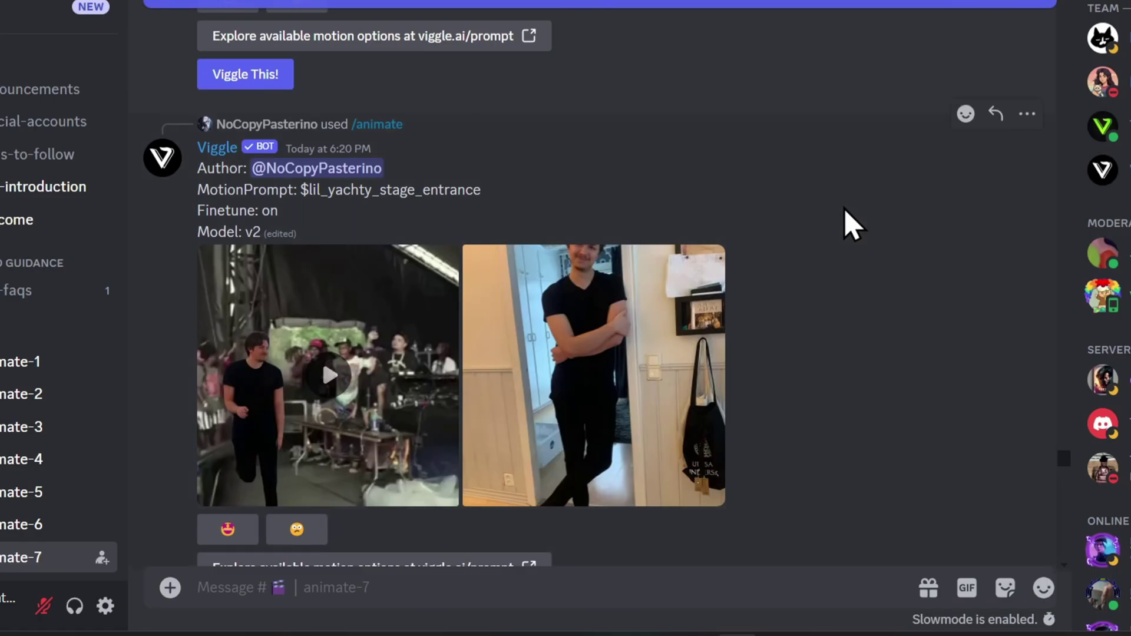
{"action": "scroll", "coordinate": [851, 225], "scroll_direction": "down", "scroll_amount": 20}
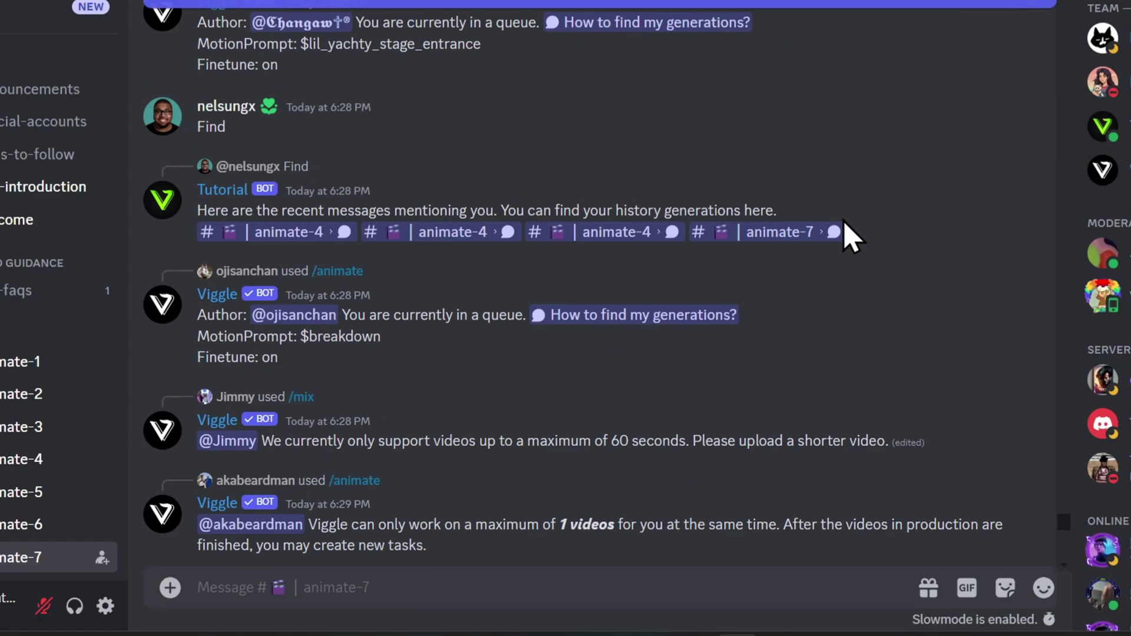
{"action": "scroll", "coordinate": [843, 245], "scroll_direction": "down", "scroll_amount": 10}
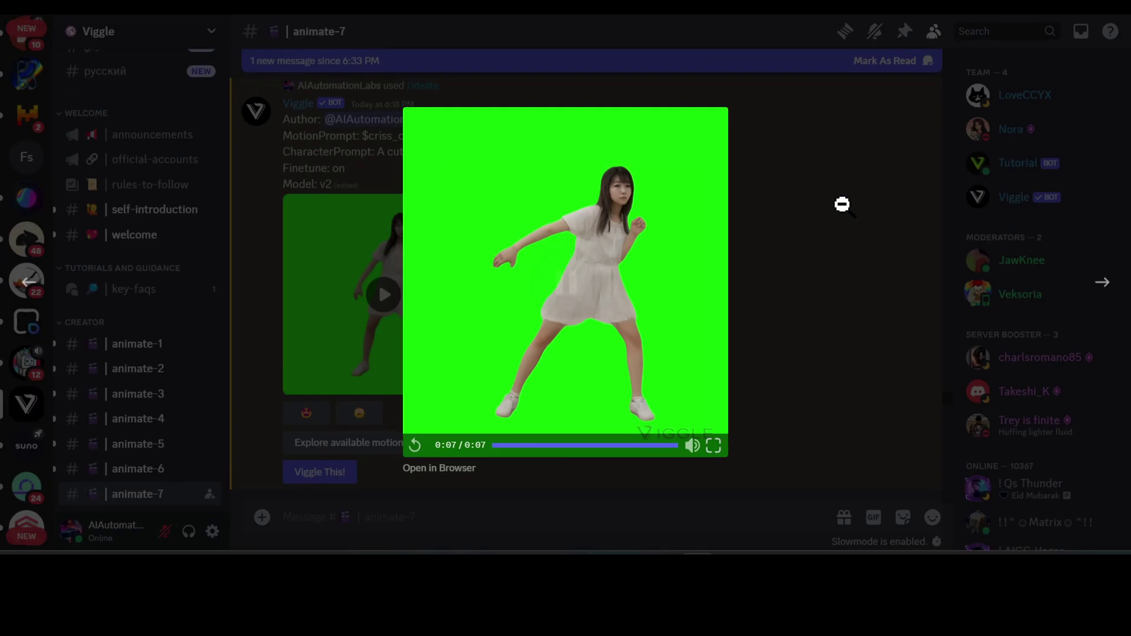
{"action": "left_click", "coordinate": [841, 202]}
{"action": "mouse_move", "coordinate": [419, 245]}
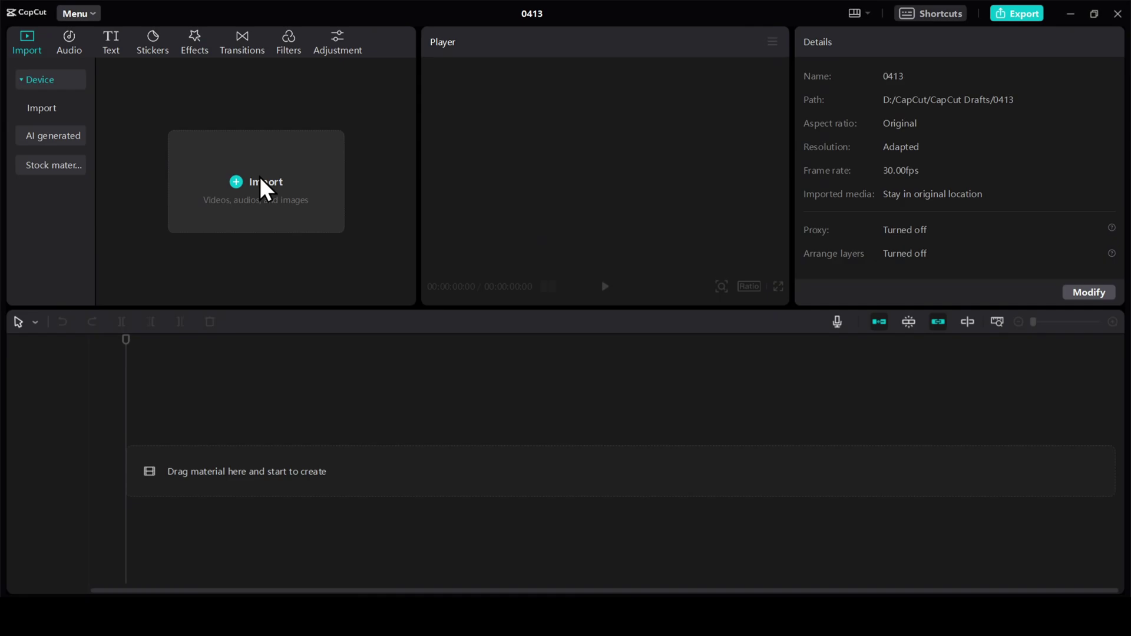
Import the video (4) clip into CapCut and start a stock footage search
{"action": "left_click", "coordinate": [261, 180]}
{"action": "left_click", "coordinate": [270, 213]}
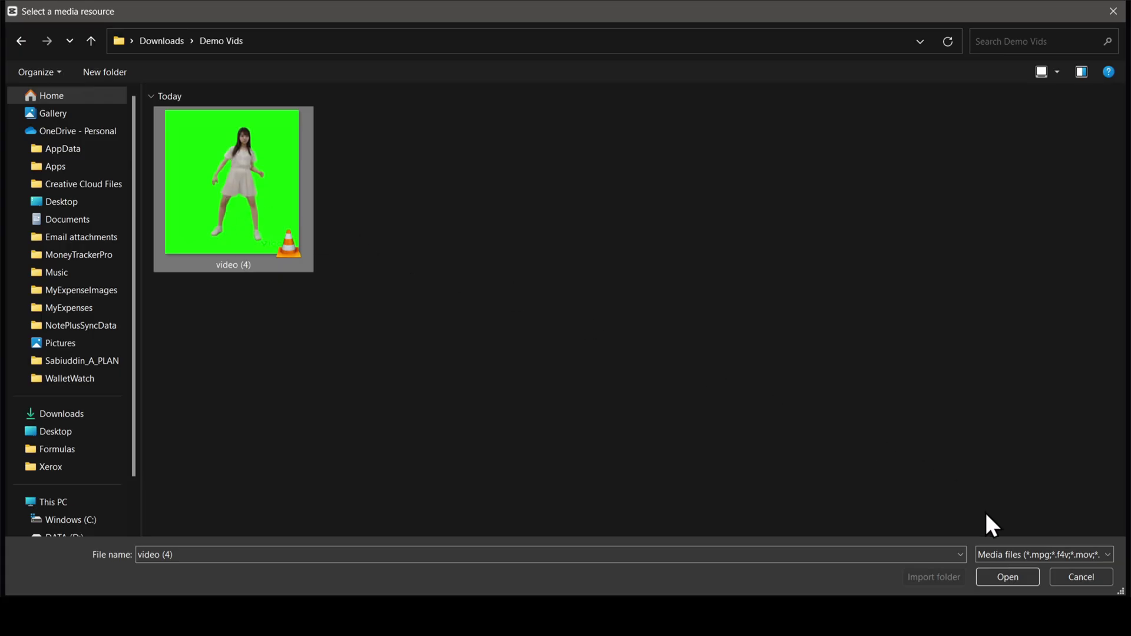
{"action": "left_click", "coordinate": [1006, 575]}
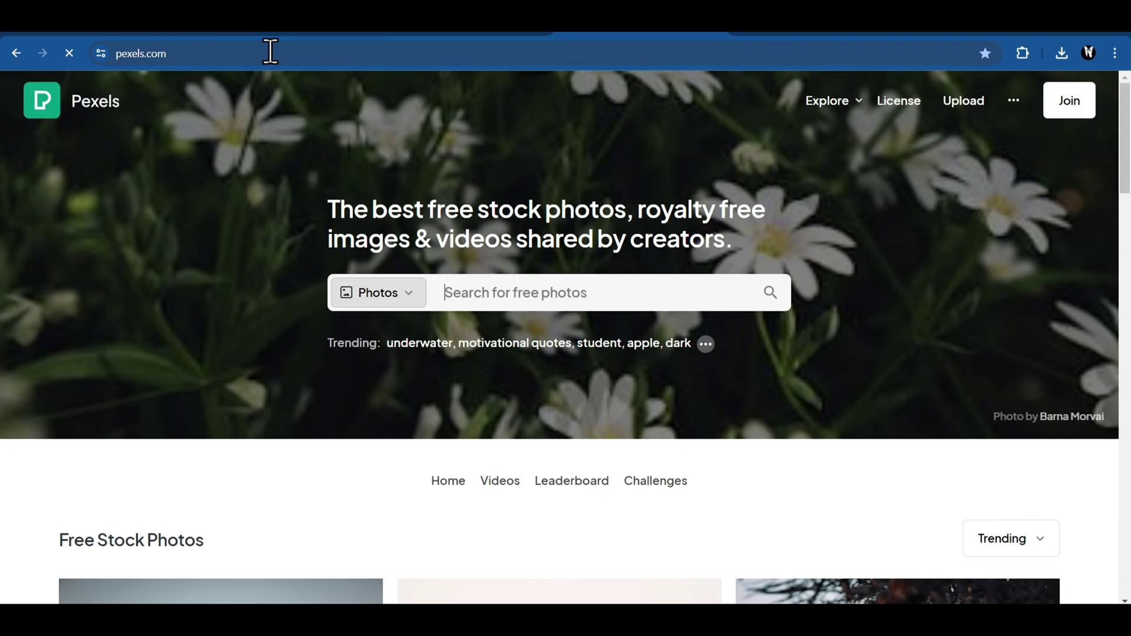
{"action": "left_click", "coordinate": [406, 294]}
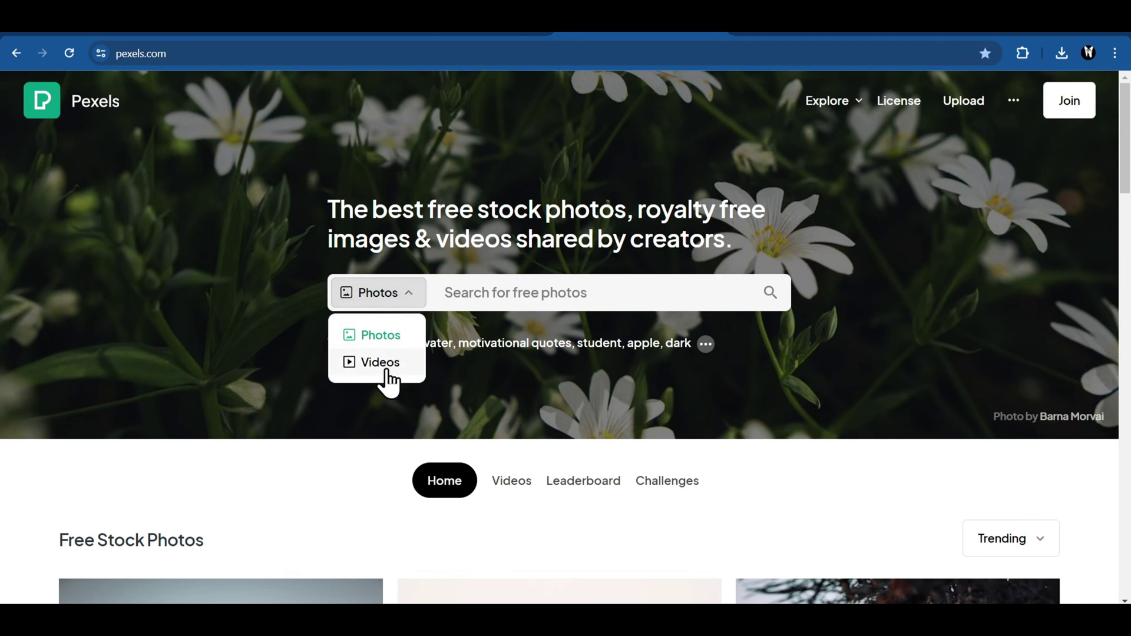
{"action": "left_click", "coordinate": [515, 298]}
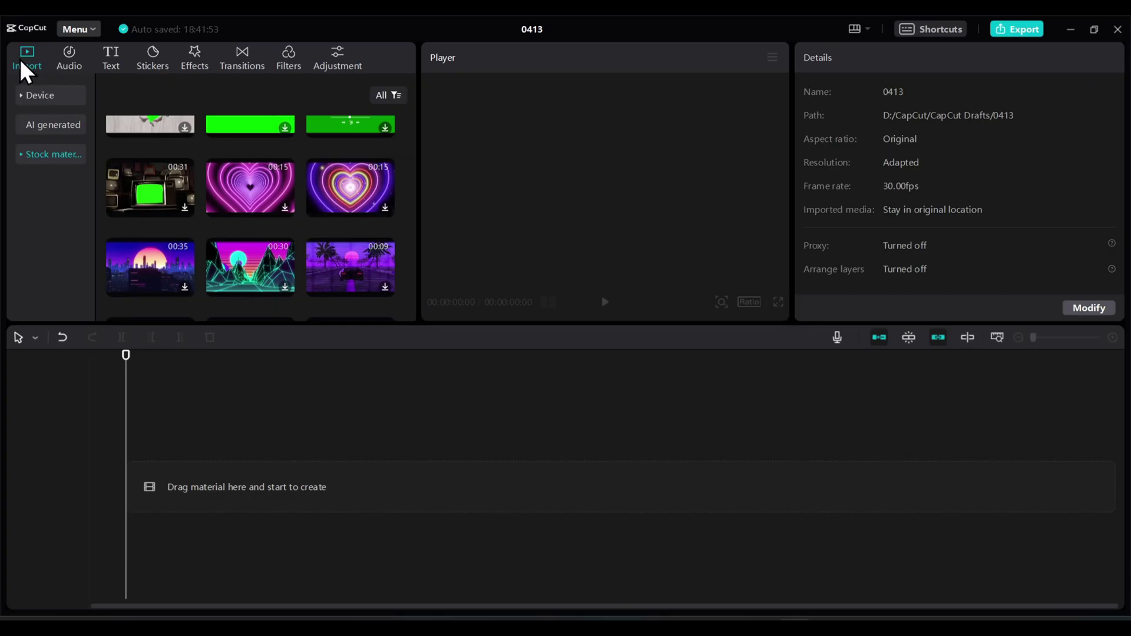
Add the neon 'Dynamic angular change' clip to the timeline and layer video (4).mp4 above it
{"action": "scroll", "coordinate": [248, 224], "scroll_direction": "down", "scroll_amount": 1}
{"action": "left_click", "coordinate": [284, 221]}
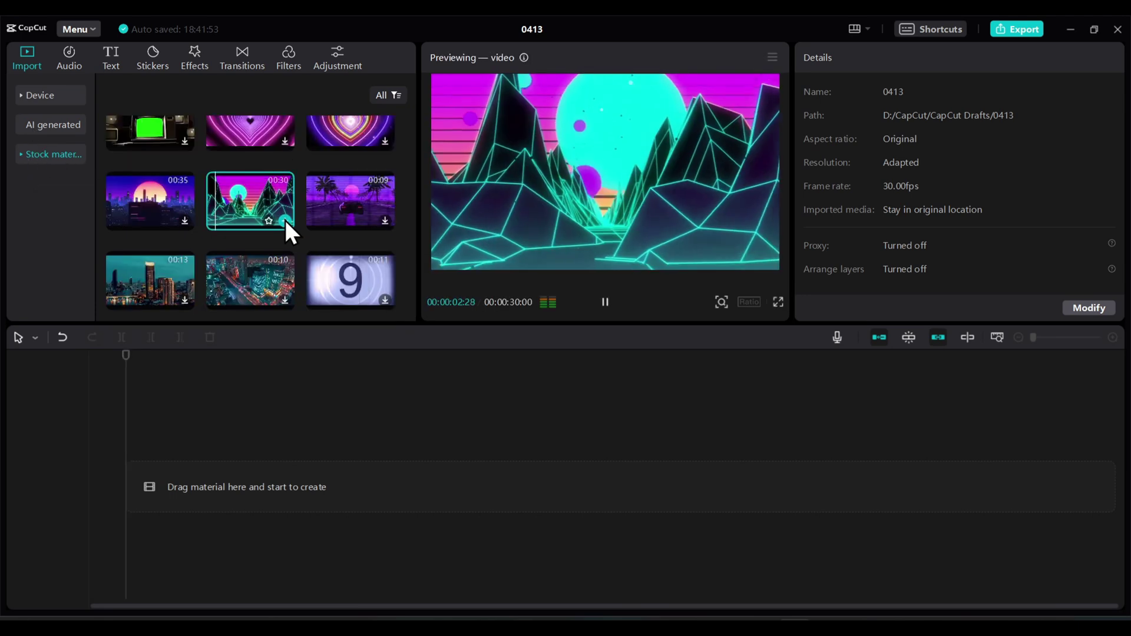
{"action": "left_click", "coordinate": [41, 96]}
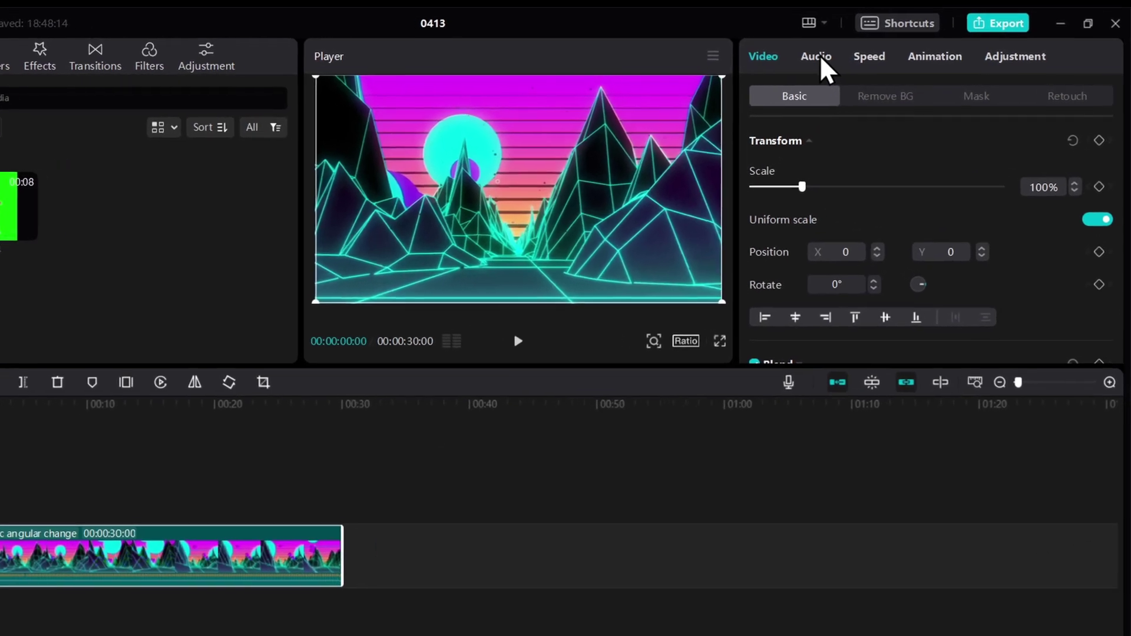
{"action": "left_click", "coordinate": [861, 57]}
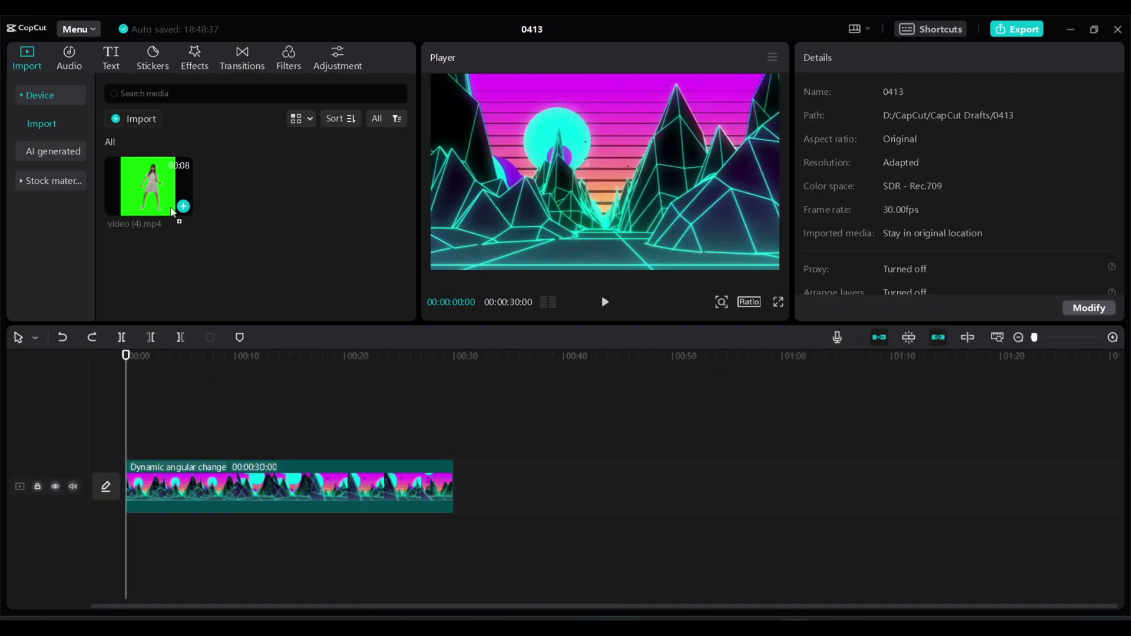
{"action": "left_click_drag", "start_coordinate": [147, 185], "coordinate": [127, 432]}
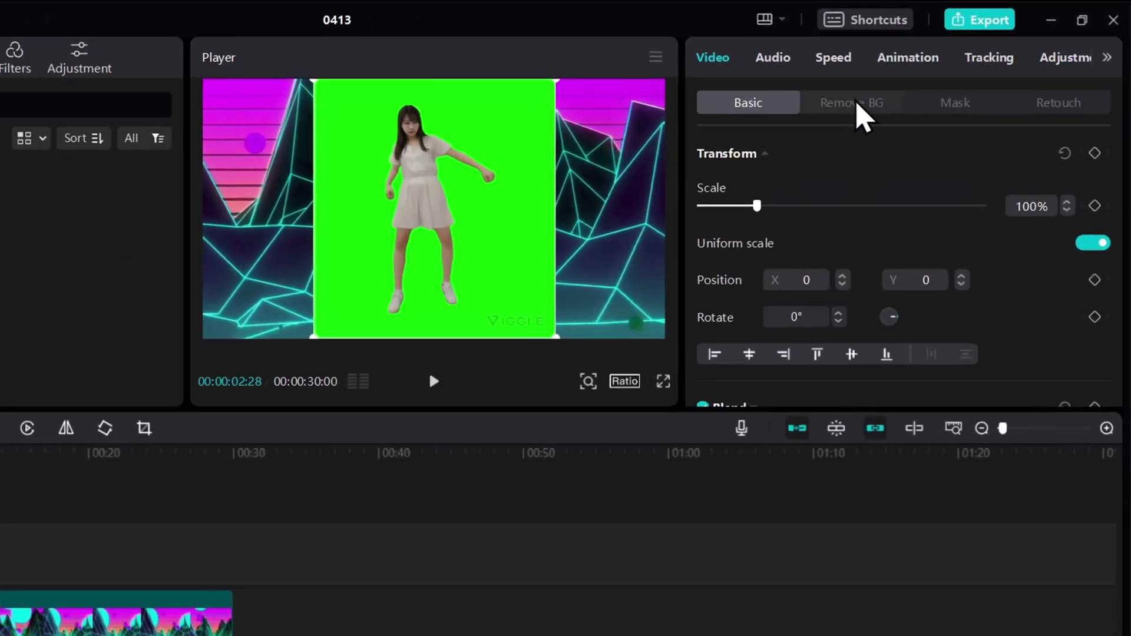
Auto-remove the dancer's green background, trim the neon clip to 7:15, and add Camera Shake
{"action": "left_click", "coordinate": [895, 96]}
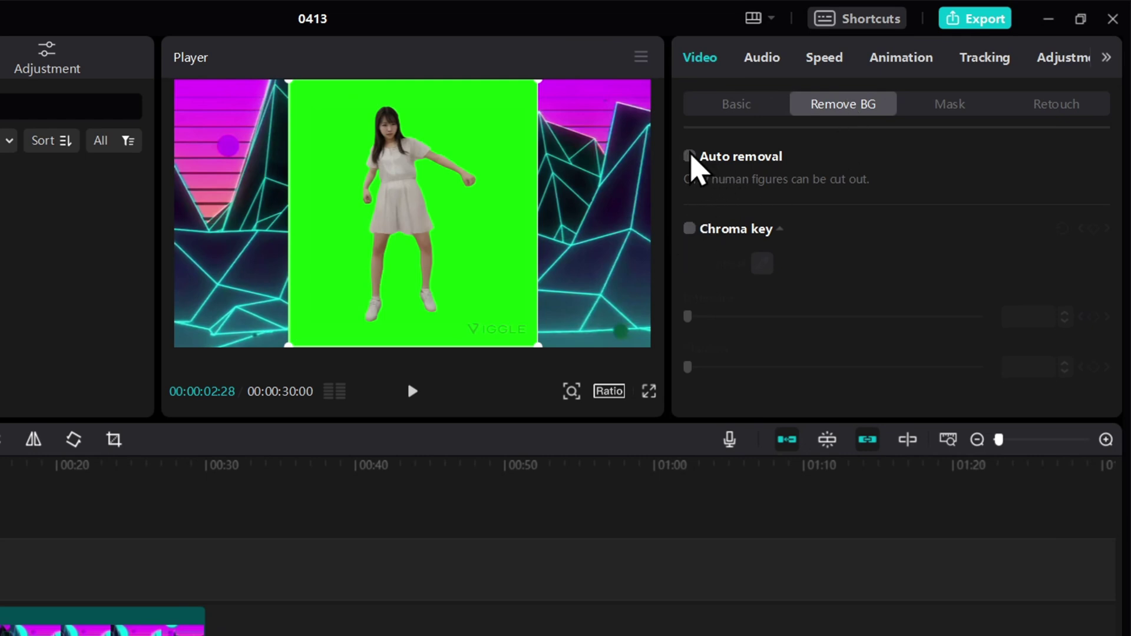
{"action": "left_click", "coordinate": [690, 157]}
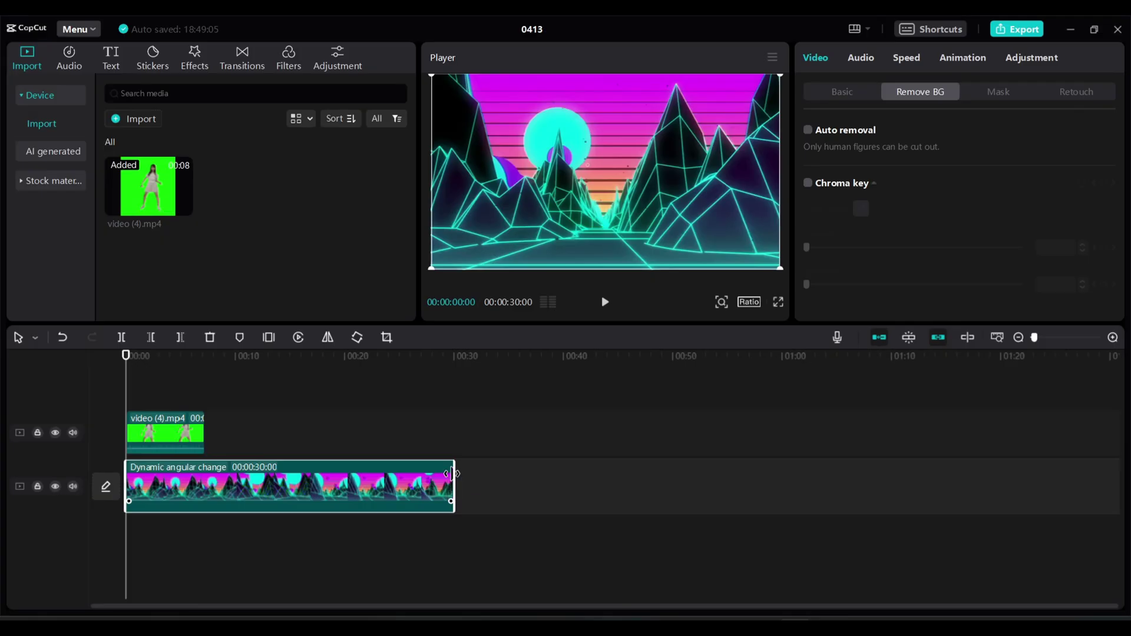
{"action": "left_click_drag", "start_coordinate": [452, 473], "coordinate": [222, 473]}
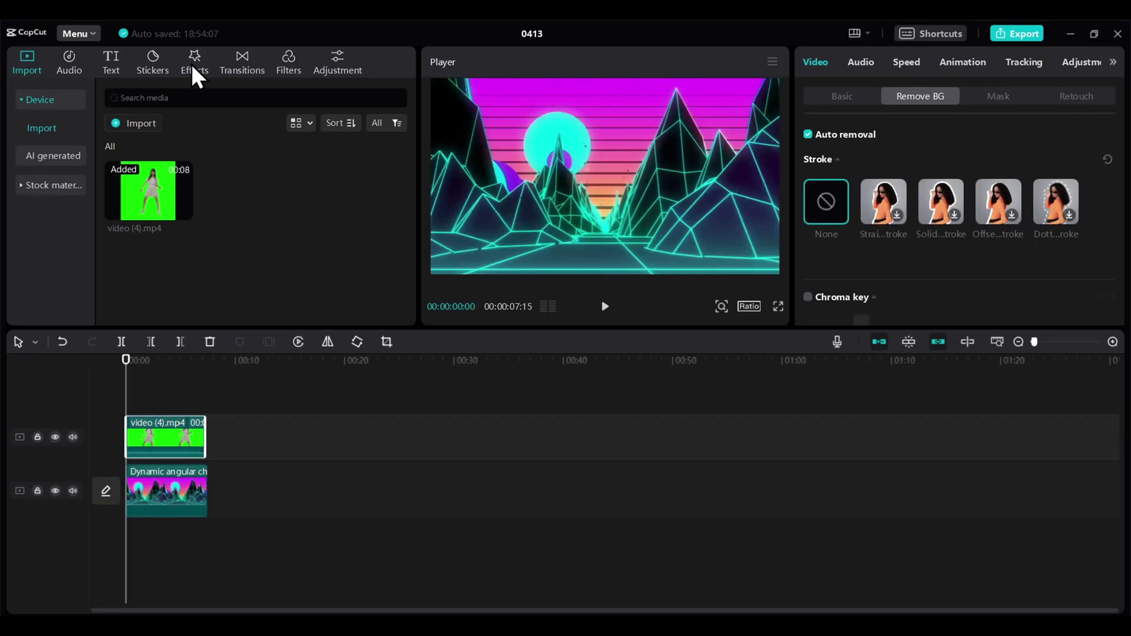
{"action": "left_click", "coordinate": [194, 70]}
{"action": "left_click", "coordinate": [76, 33]}
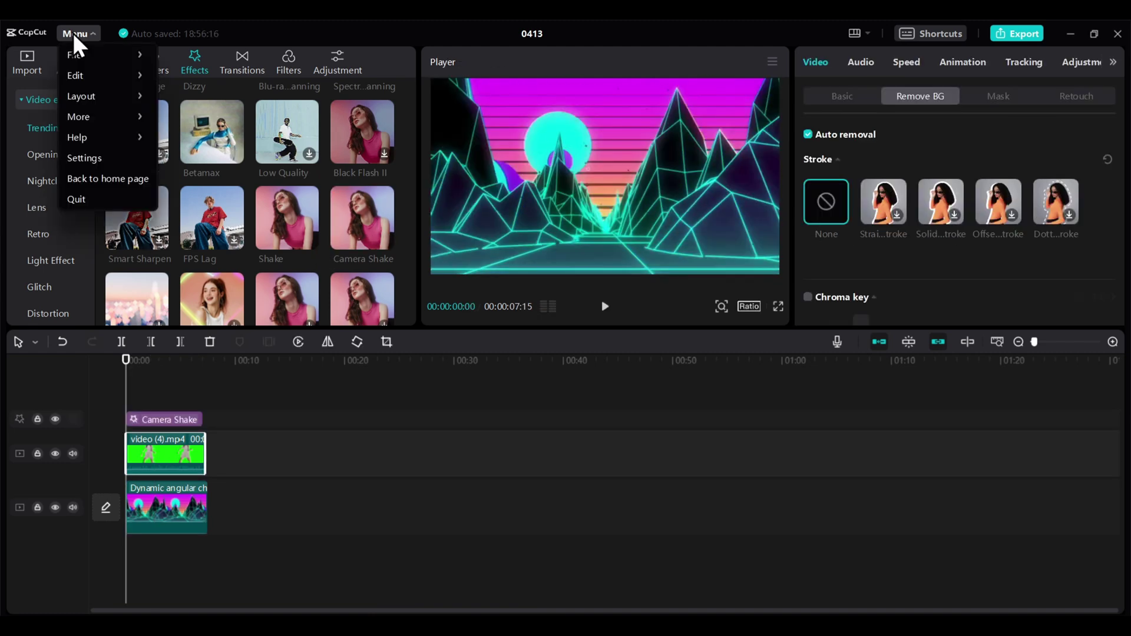
Export the finished video through File > Export, then begin an /animate command in Discord
{"action": "mouse_move", "coordinate": [121, 58]}
{"action": "left_click", "coordinate": [200, 101]}
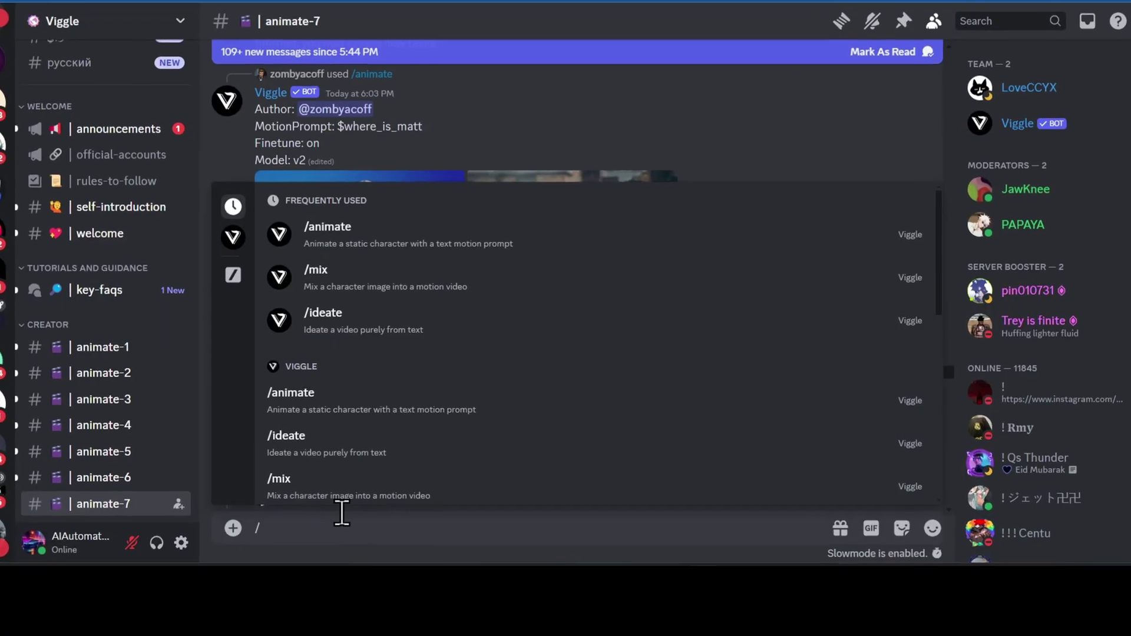
{"action": "type", "text": "animate"}
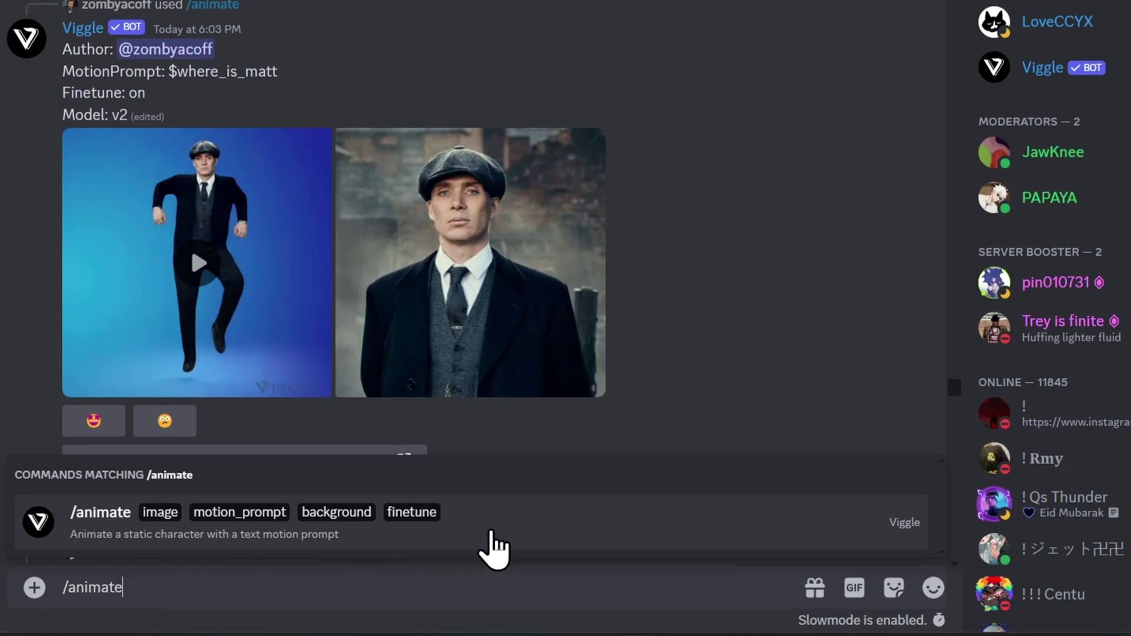
Fill /animate with the Kratos image and motion prompt $hugh_grant_dancing copied from viggle.ai
{"action": "left_click", "coordinate": [498, 529]}
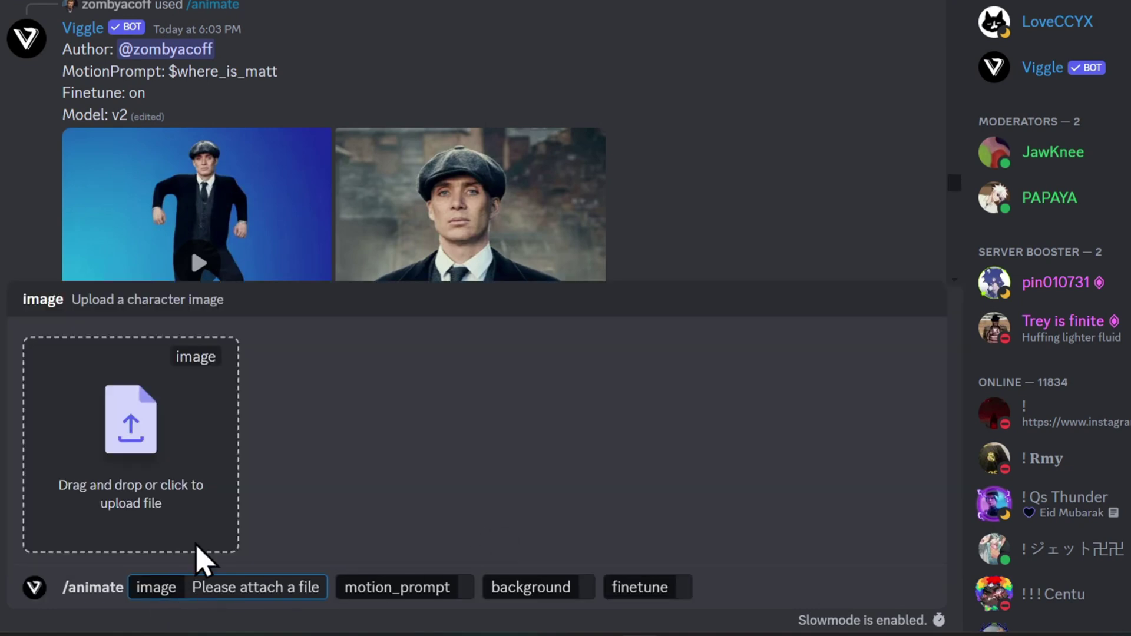
{"action": "left_click", "coordinate": [145, 498]}
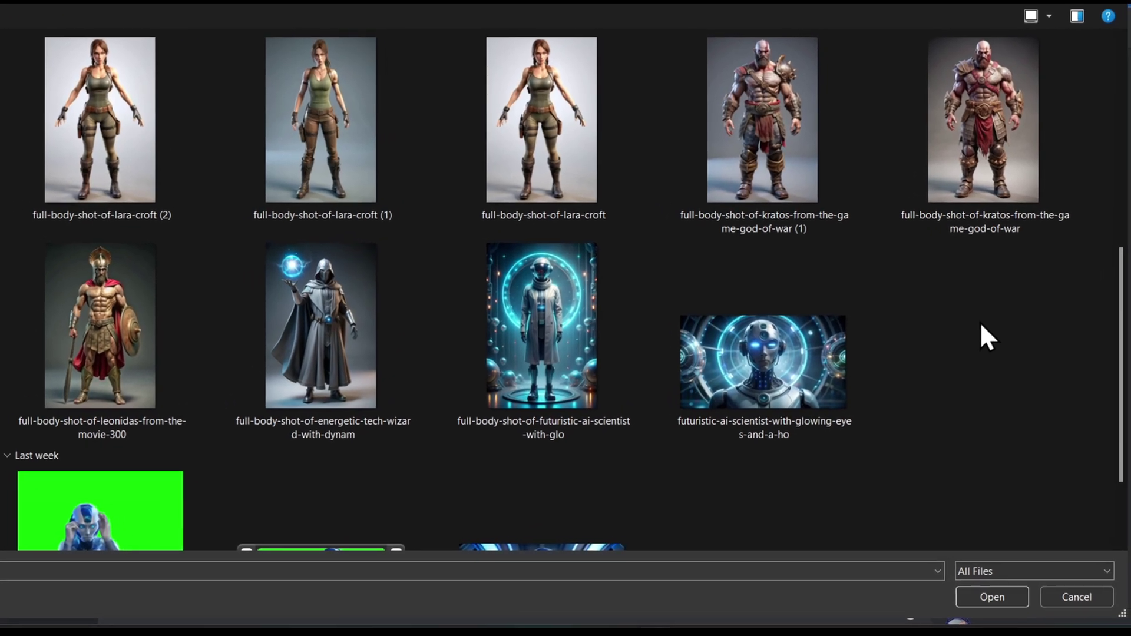
{"action": "left_click", "coordinate": [988, 147]}
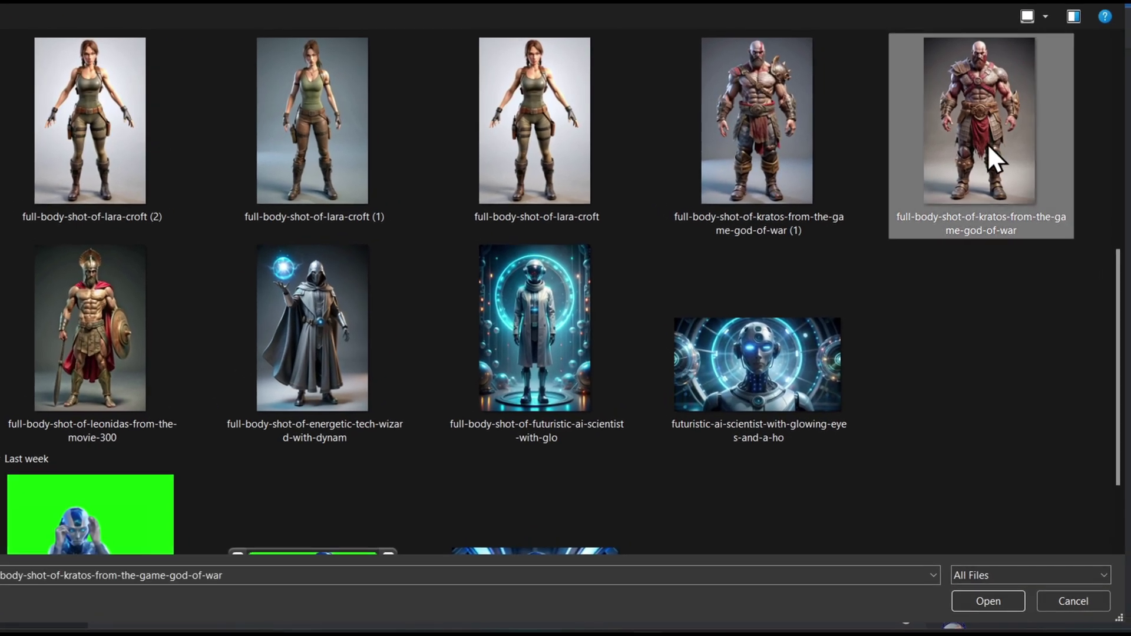
{"action": "left_click", "coordinate": [994, 605]}
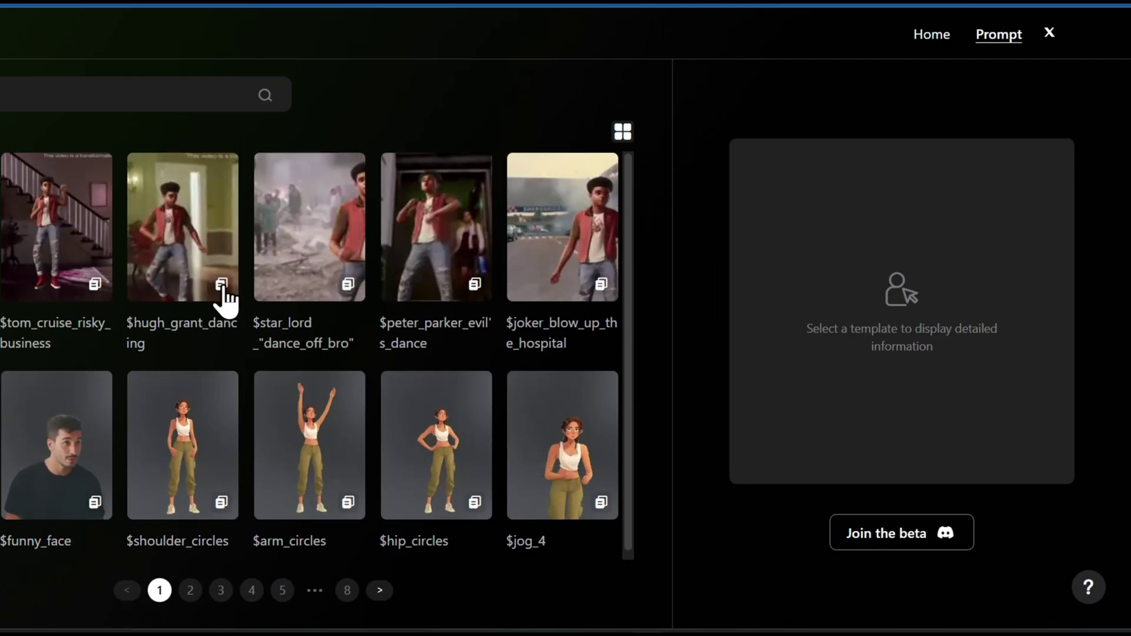
{"action": "left_click", "coordinate": [222, 286]}
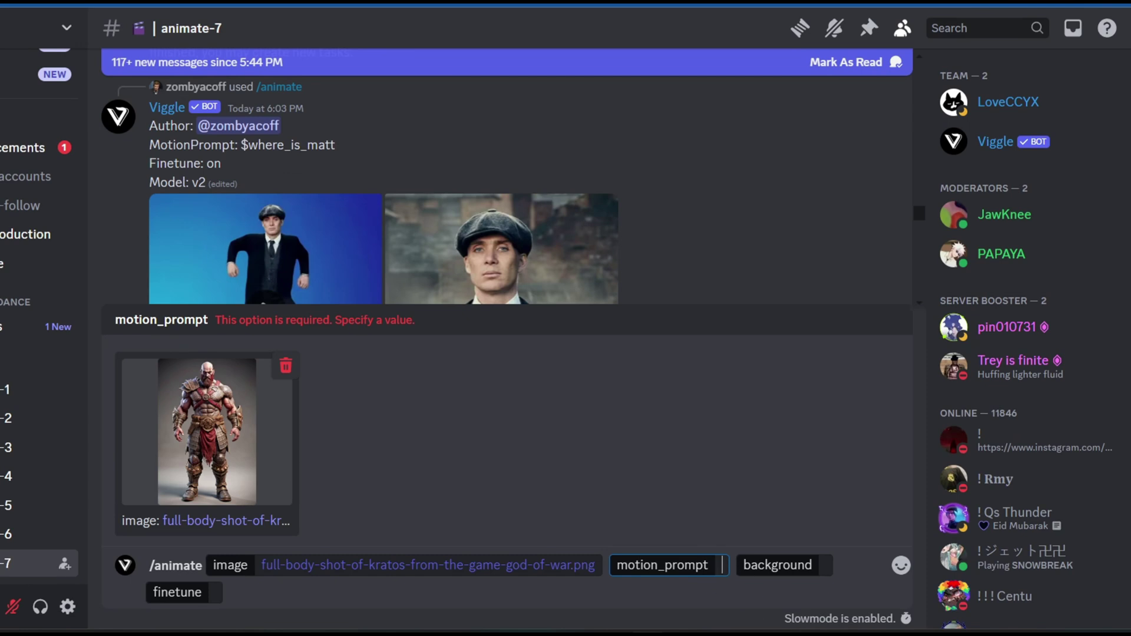
{"action": "key", "text": "ctrl+v"}
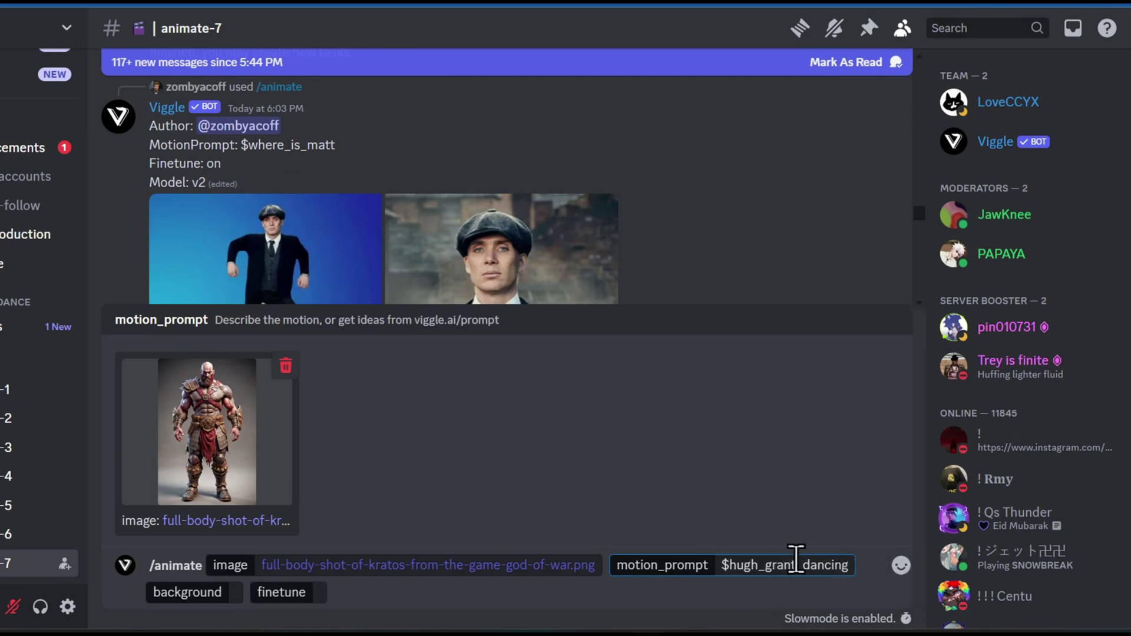
Send /animate with background From template and finetune On, then play the Kratos video
{"action": "left_click", "coordinate": [234, 591]}
{"action": "left_click", "coordinate": [232, 281]}
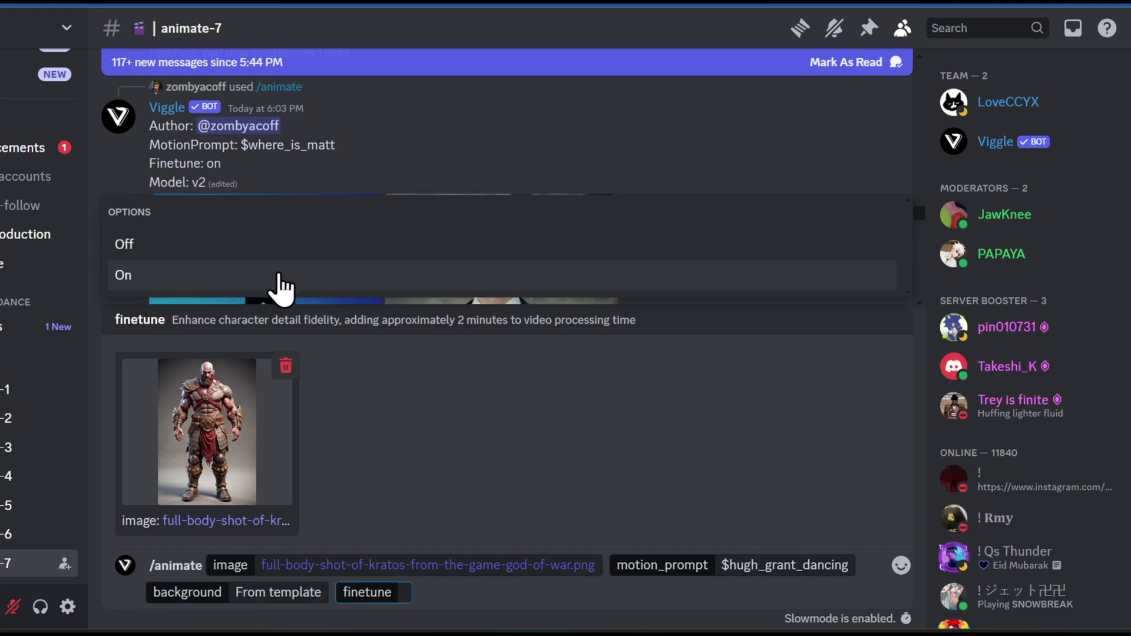
{"action": "left_click", "coordinate": [181, 287]}
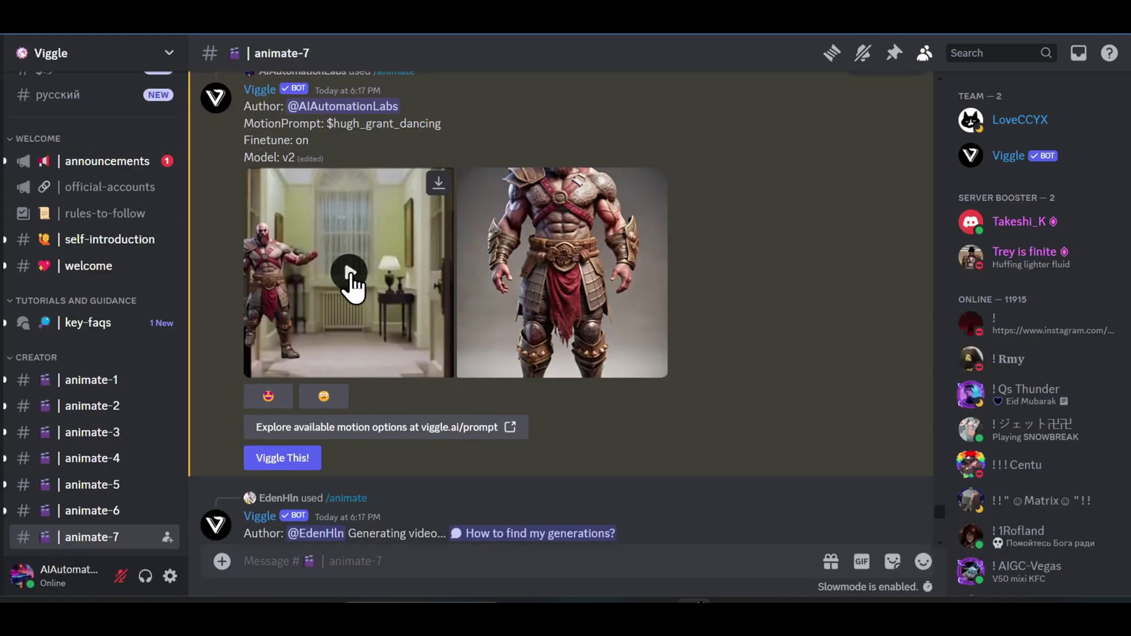
{"action": "left_click", "coordinate": [349, 273]}
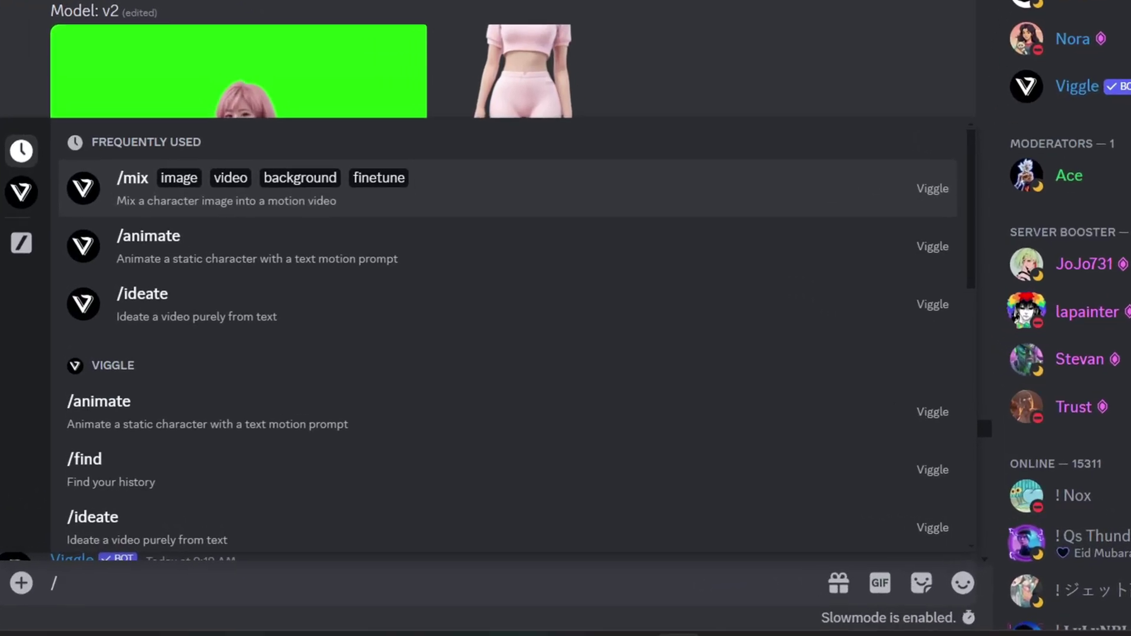
Start /mix with the Lara Croft image and the pose 2.mp4 motion video
{"action": "type", "text": "mix"}
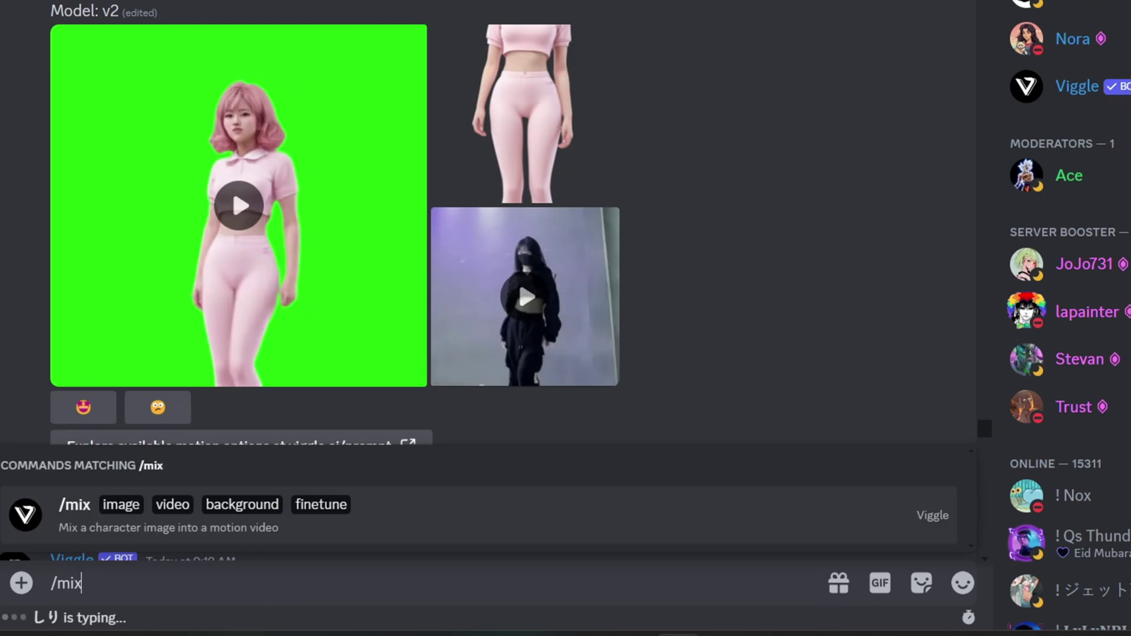
{"action": "left_click", "coordinate": [443, 508]}
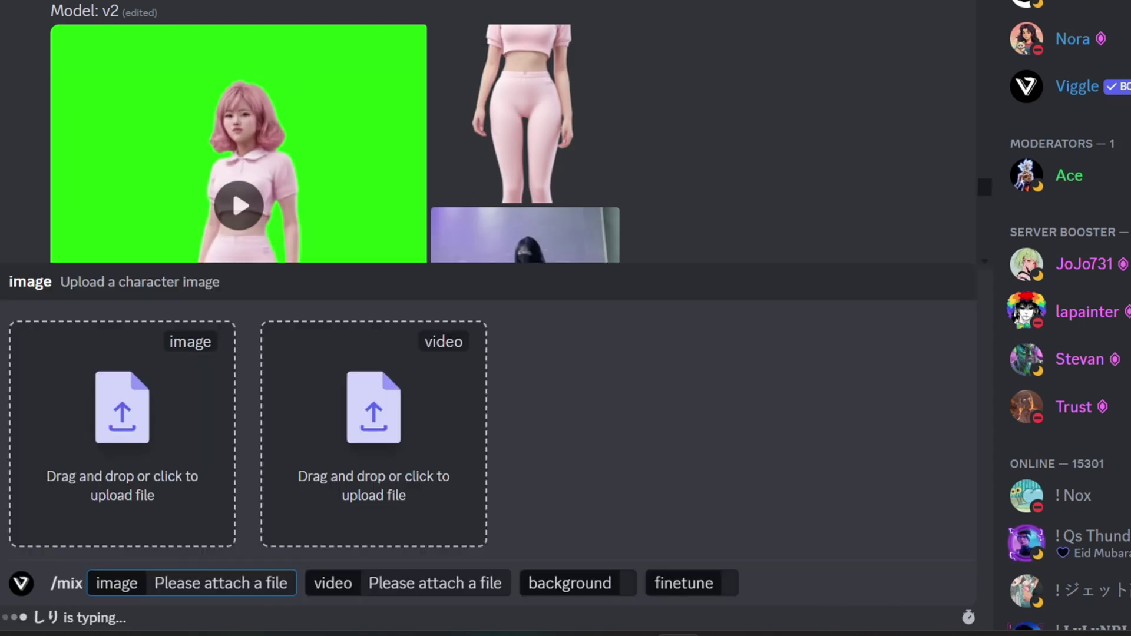
{"action": "left_click", "coordinate": [402, 438]}
{"action": "double_click", "coordinate": [789, 184]}
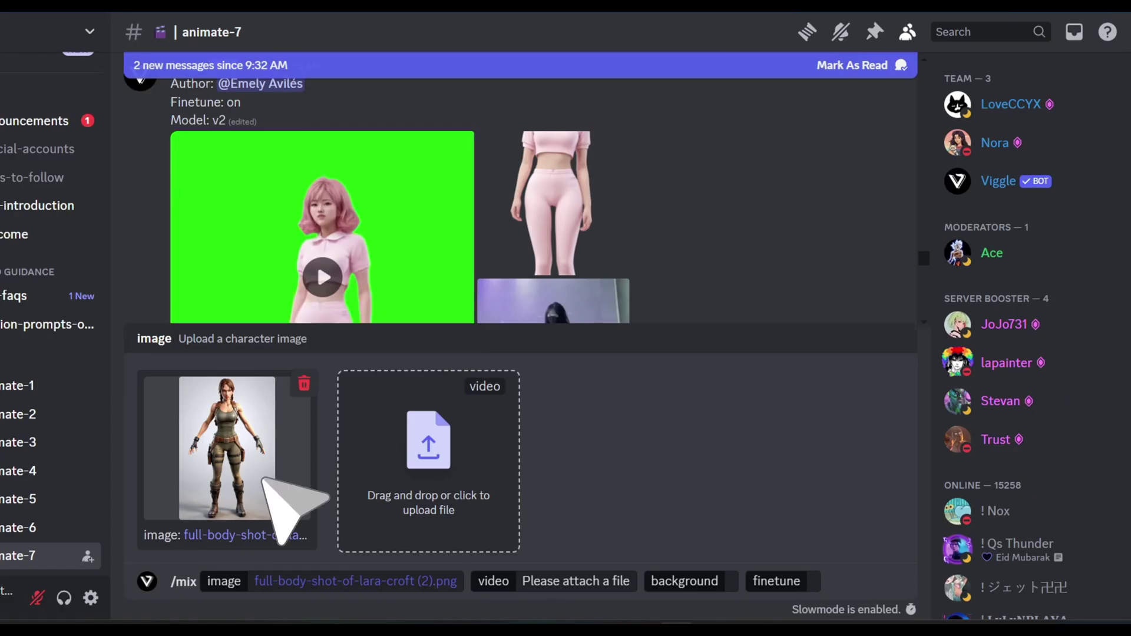
{"action": "left_click", "coordinate": [264, 478]}
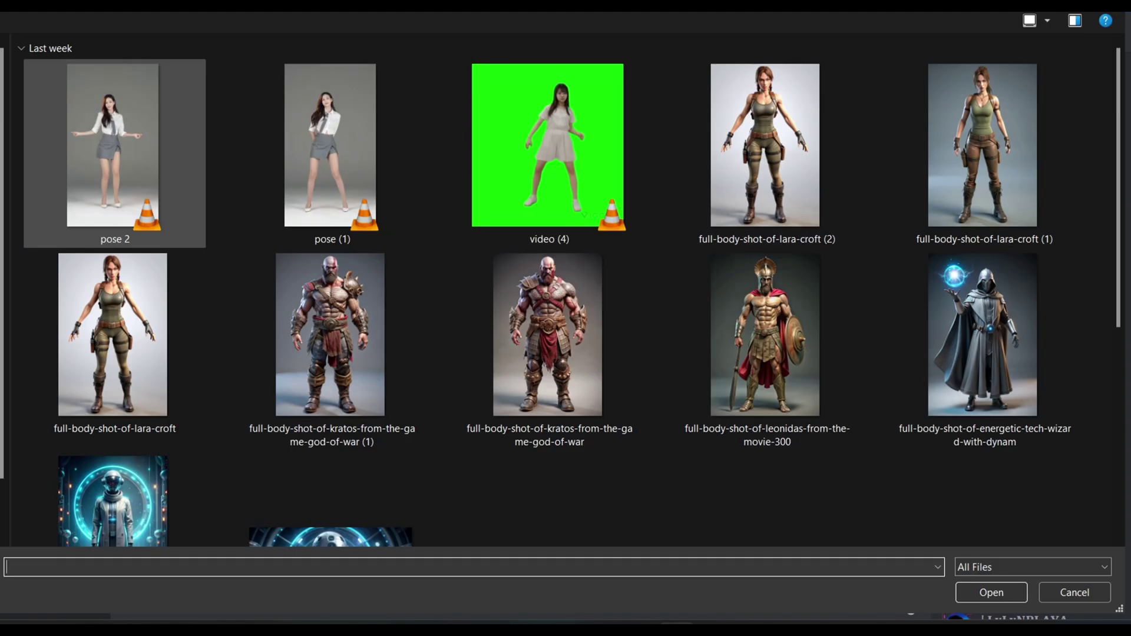
{"action": "double_click", "coordinate": [146, 177]}
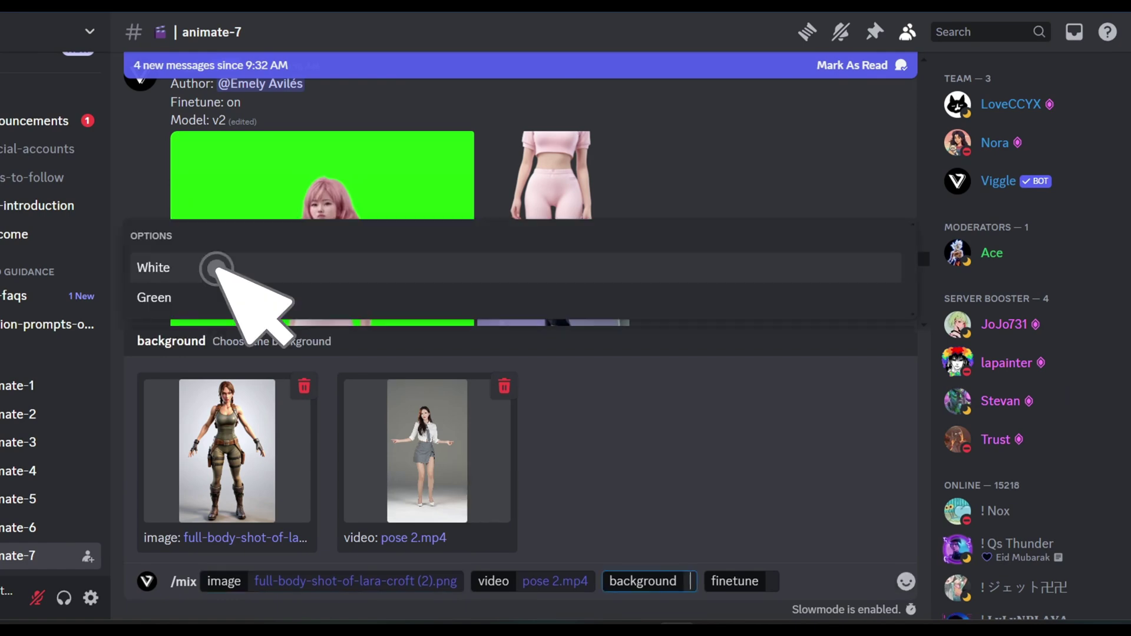
Set background to White and finetune On, then send the /mix command
{"action": "left_click", "coordinate": [216, 268]}
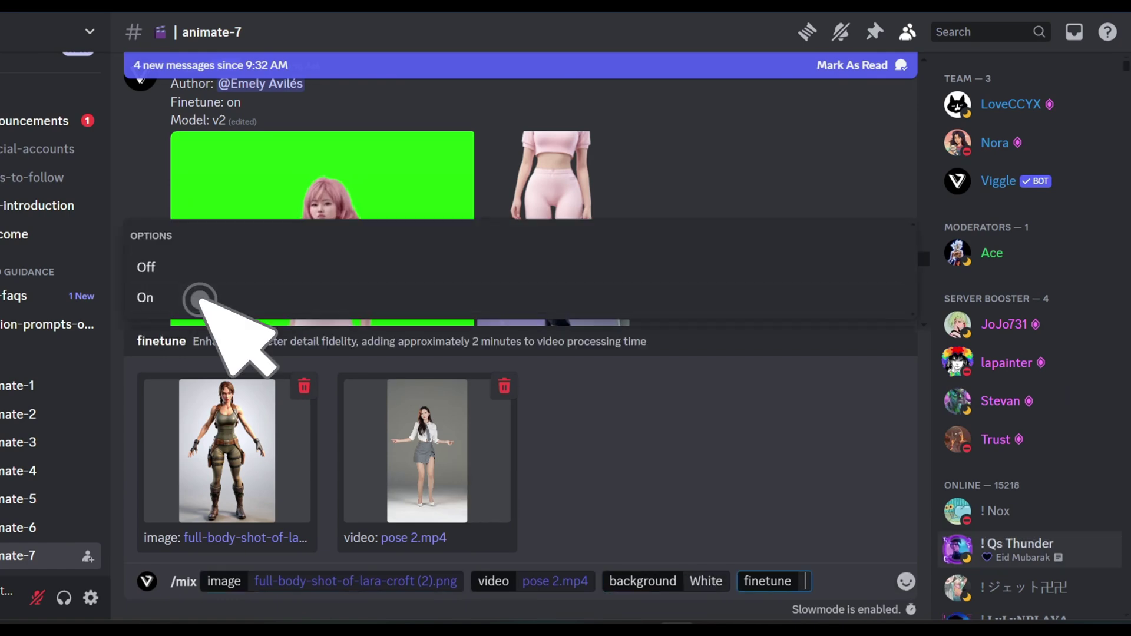
{"action": "left_click", "coordinate": [200, 299]}
{"action": "key", "text": "Return"}
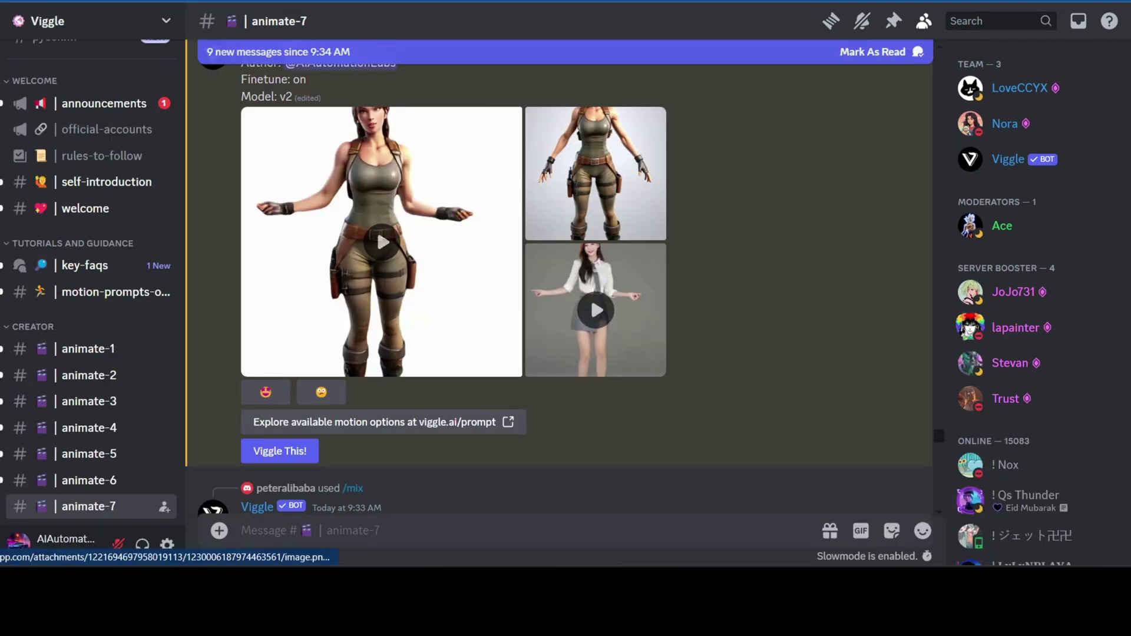
Preview the source image, then step from the pose video to the Lara Croft result
{"action": "left_click", "coordinate": [595, 174]}
{"action": "key", "text": "Escape"}
{"action": "left_click", "coordinate": [595, 310]}
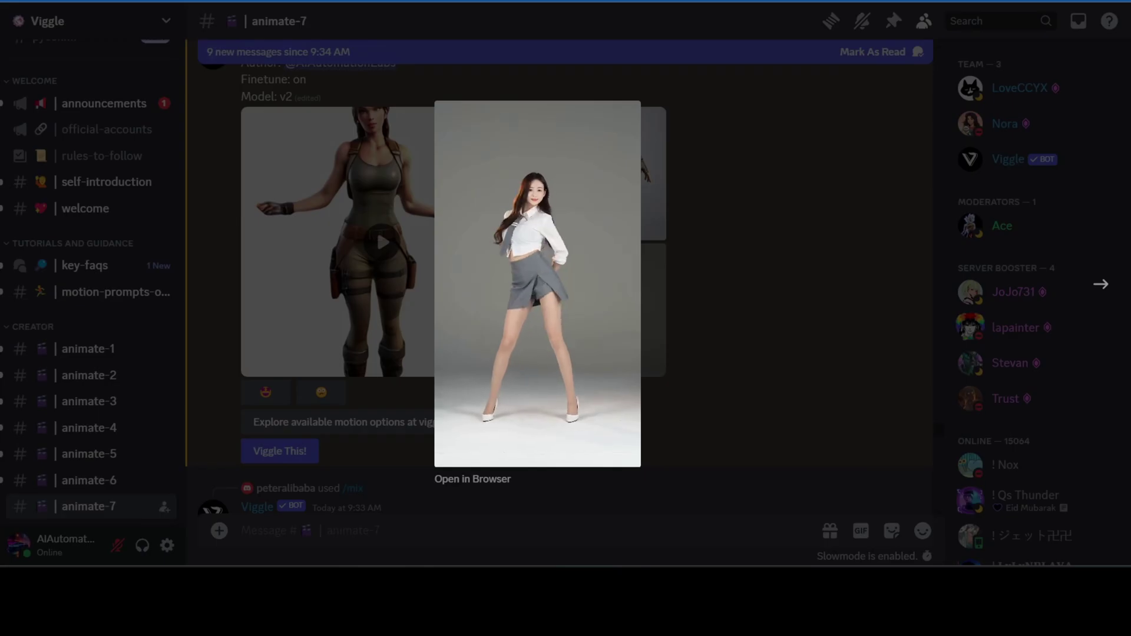
{"action": "key", "text": "Right"}
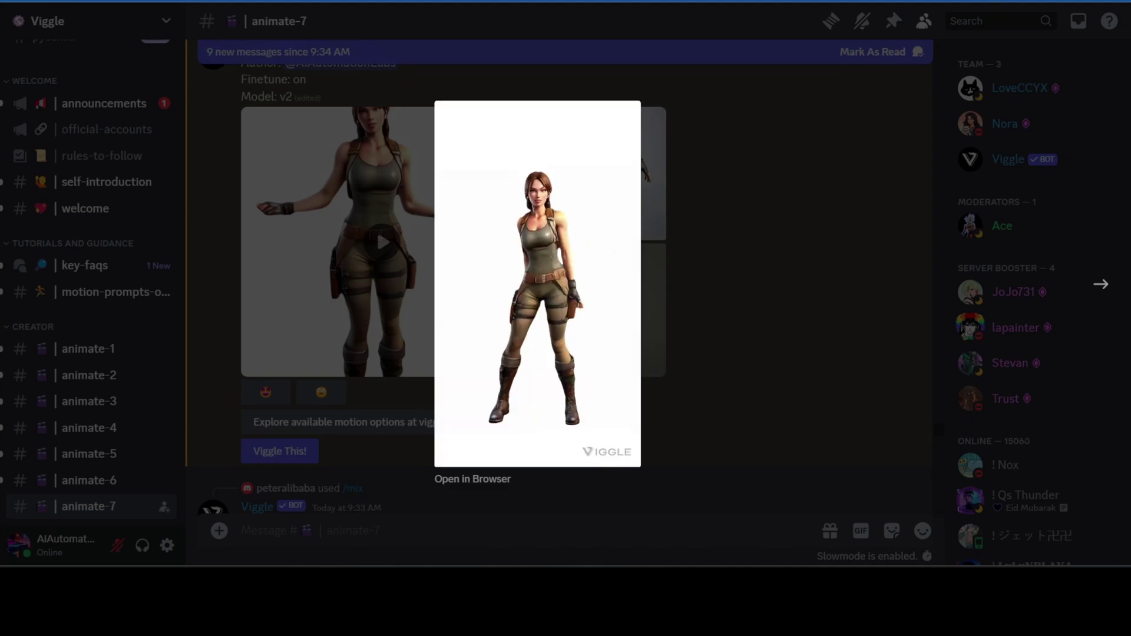